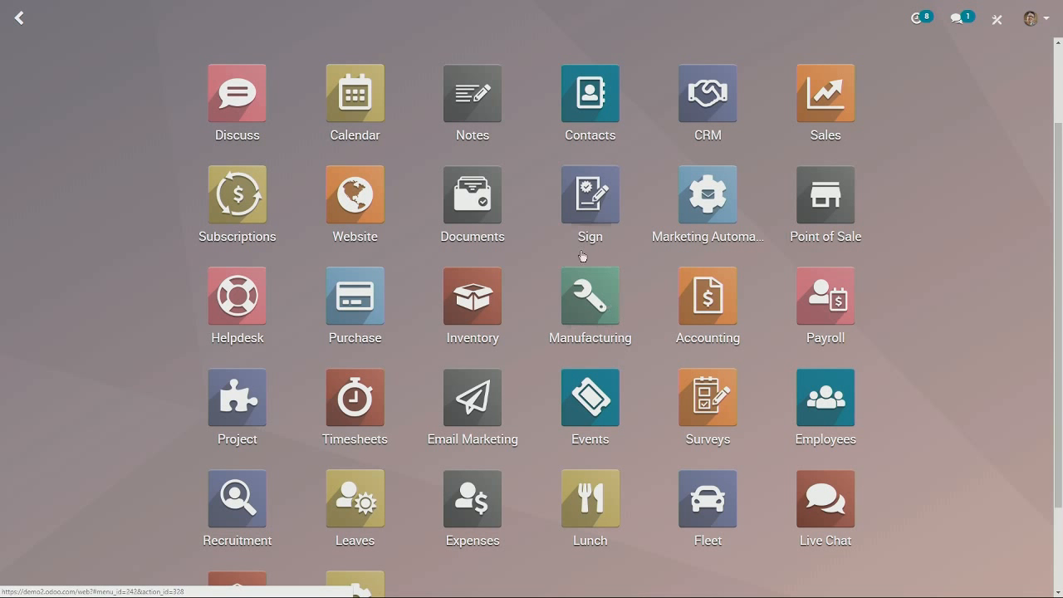
Open the settings of the Manufacturing app.
left_click(596, 299)
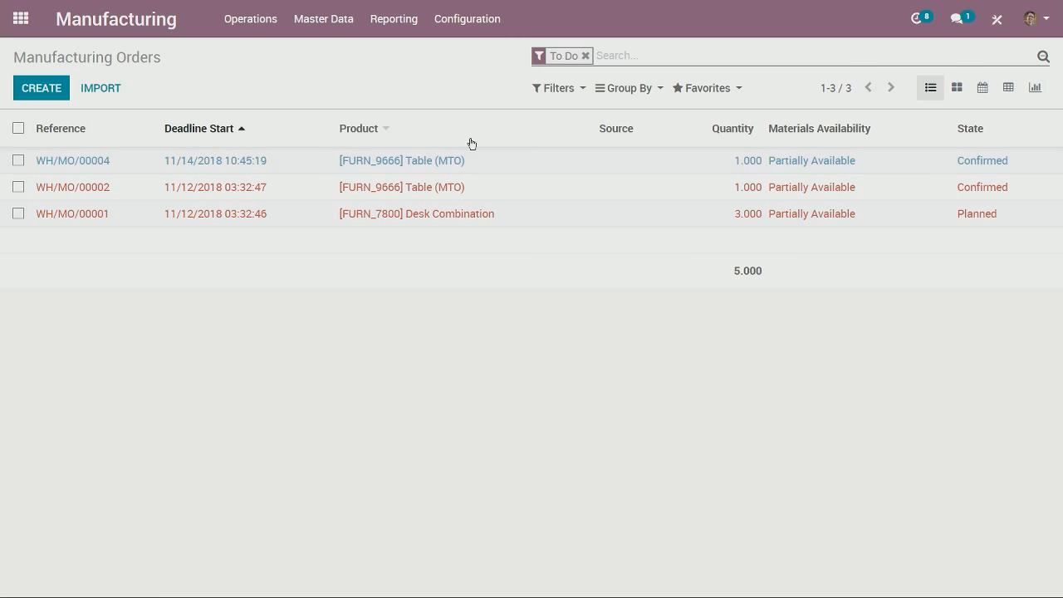
left_click(465, 23)
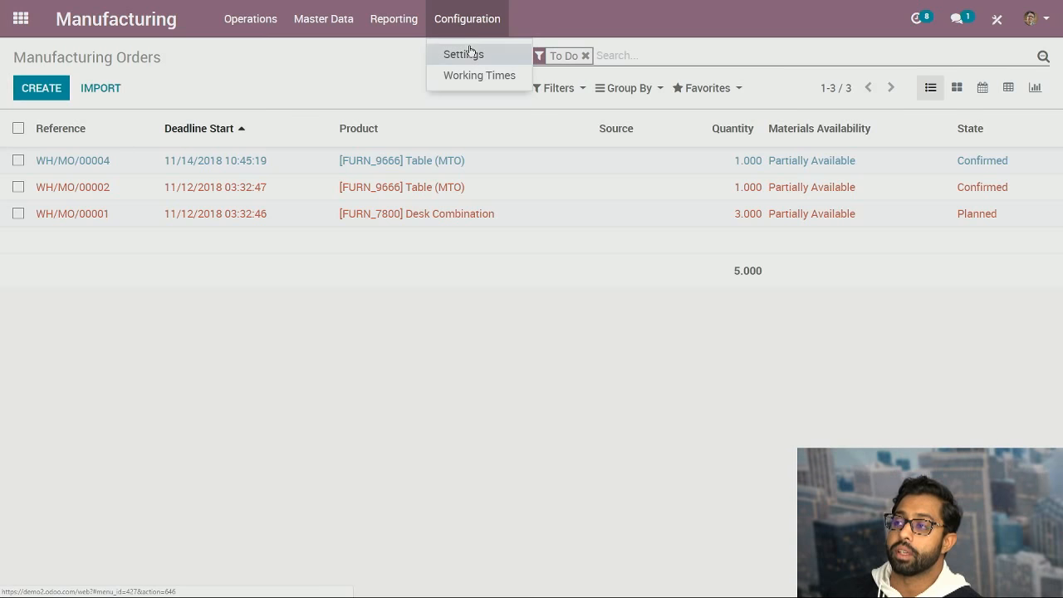
left_click(467, 53)
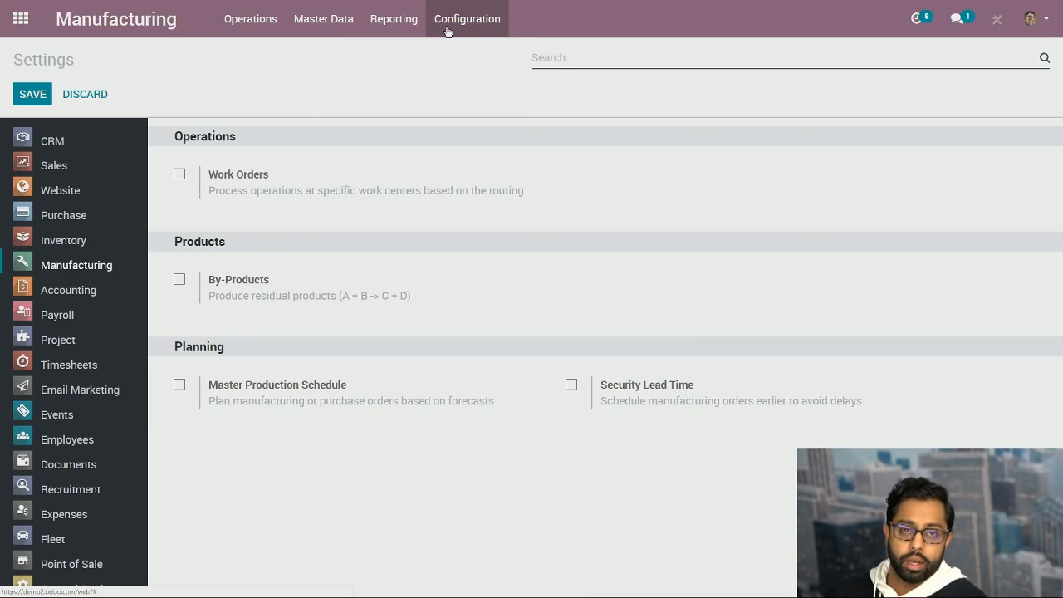
left_click(328, 24)
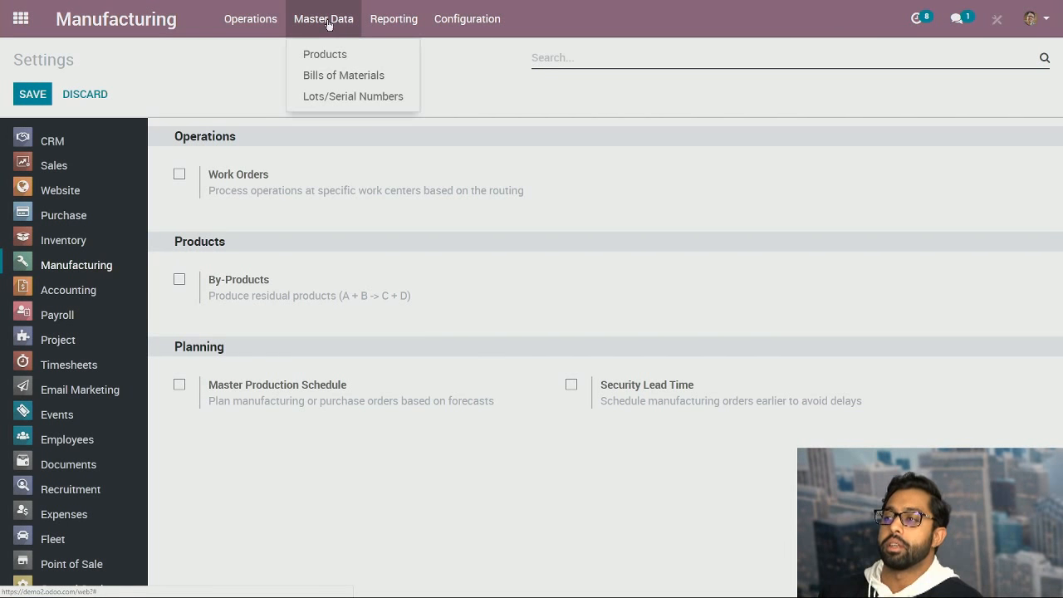
mouse_move(363, 31)
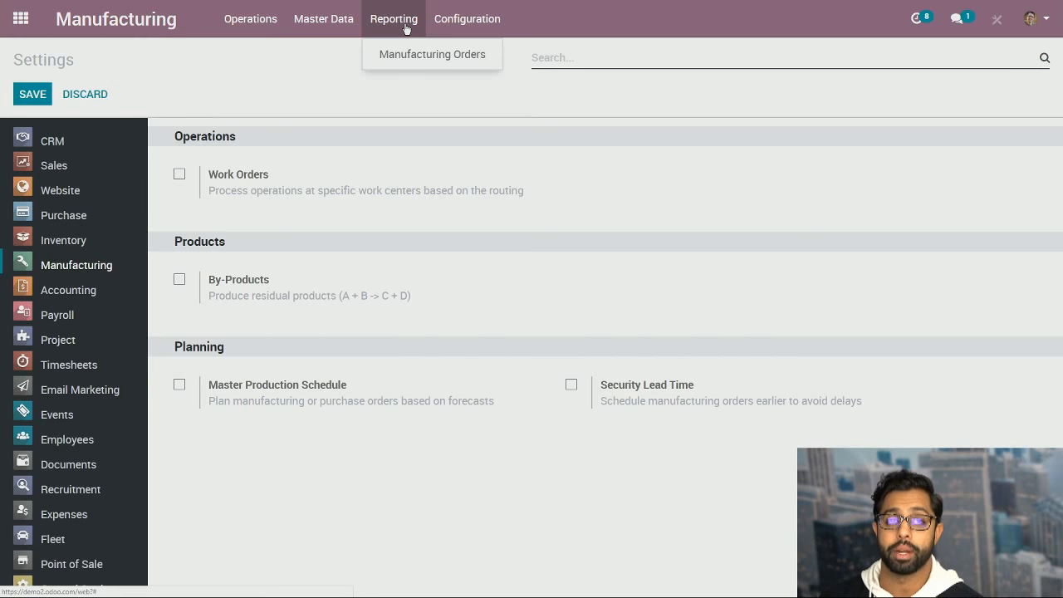
left_click(337, 64)
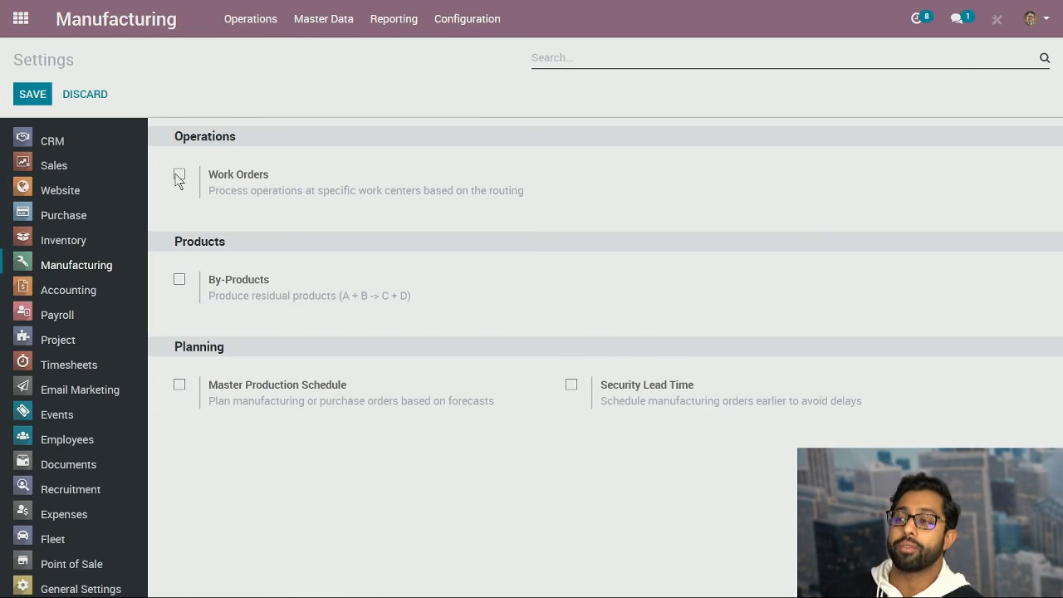
mouse_move(178, 180)
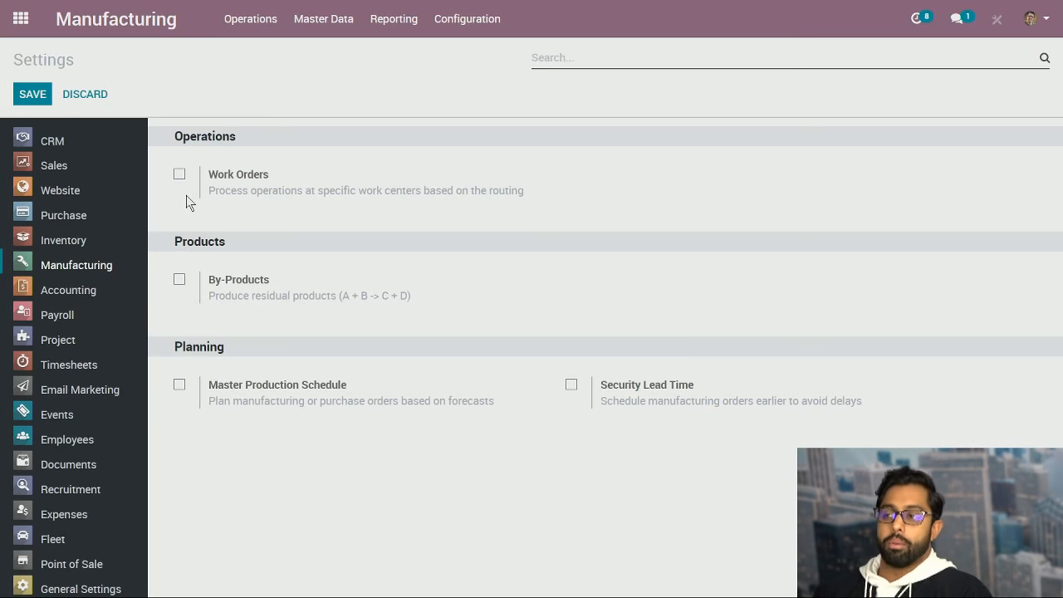
mouse_move(186, 200)
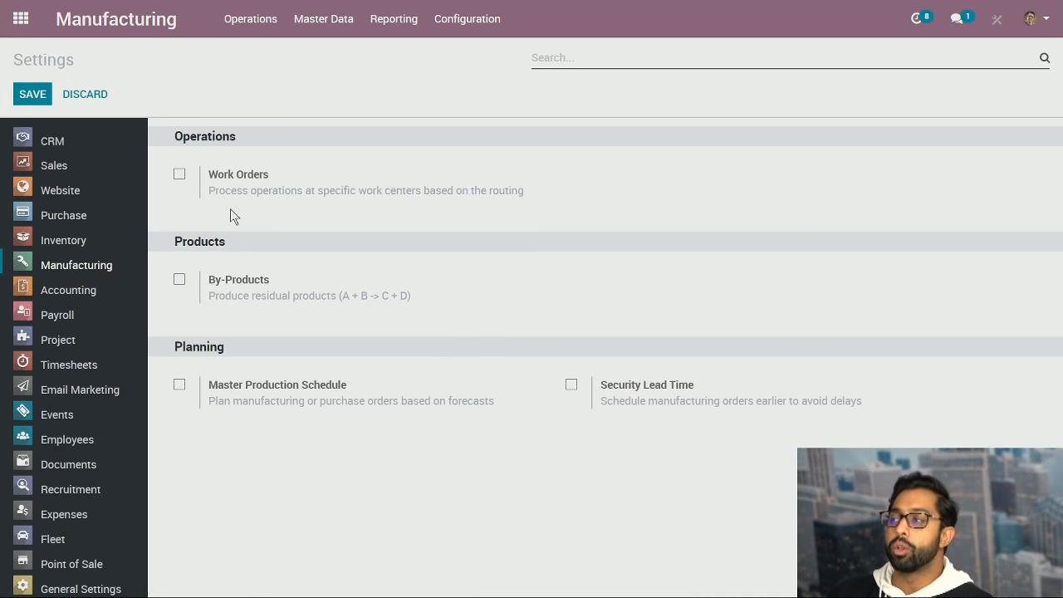
left_click(455, 20)
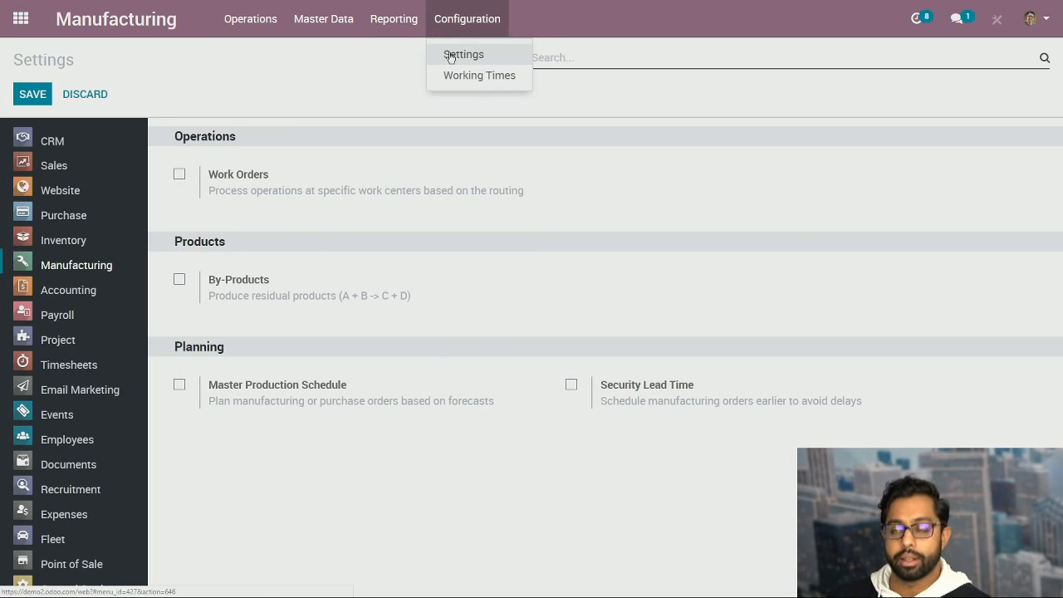
left_click(247, 187)
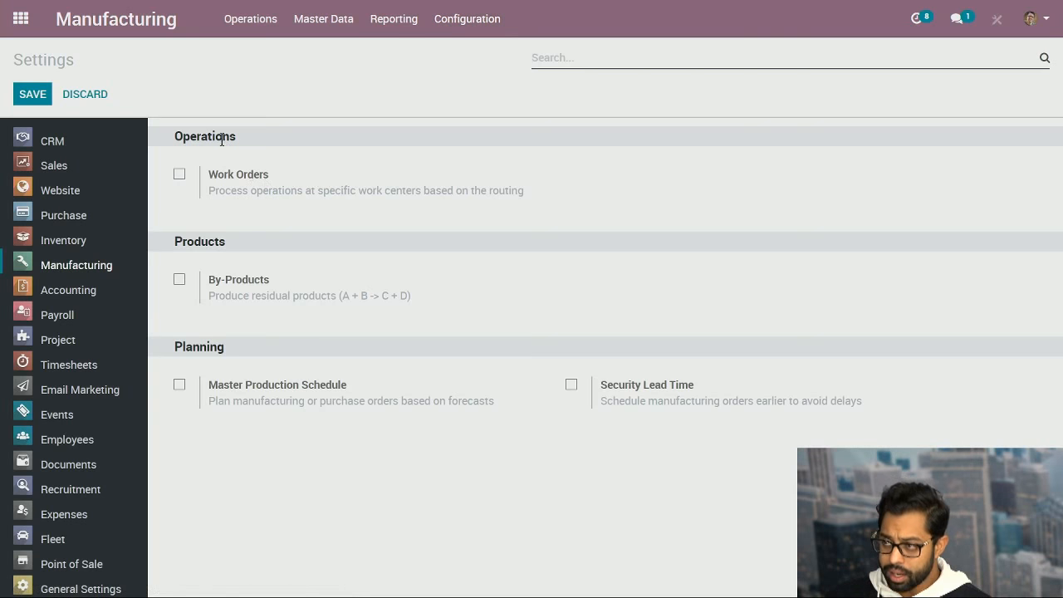
Enable Work Orders in the manufacturing settings and save them.
left_click(179, 176)
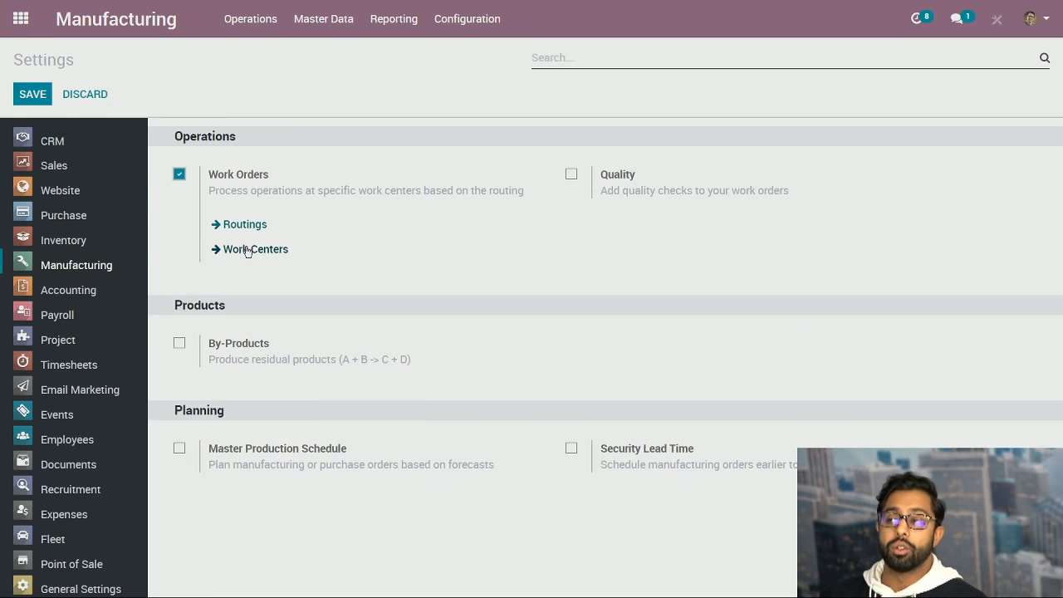
left_click(38, 97)
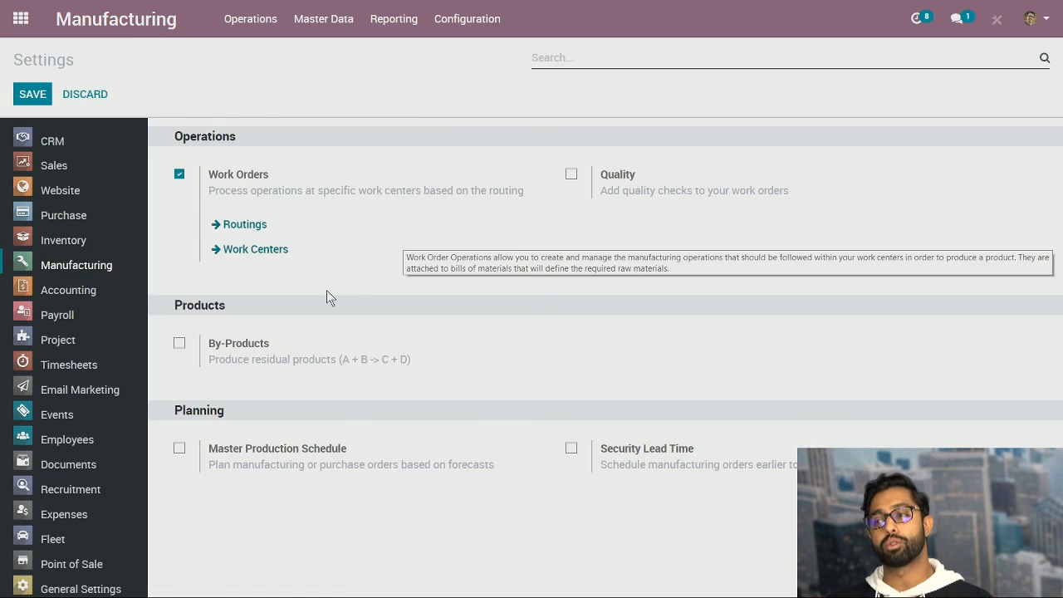
Open the Assembly Station 1 record from the Work Centers linked to the Work Orders setting.
left_click(223, 249)
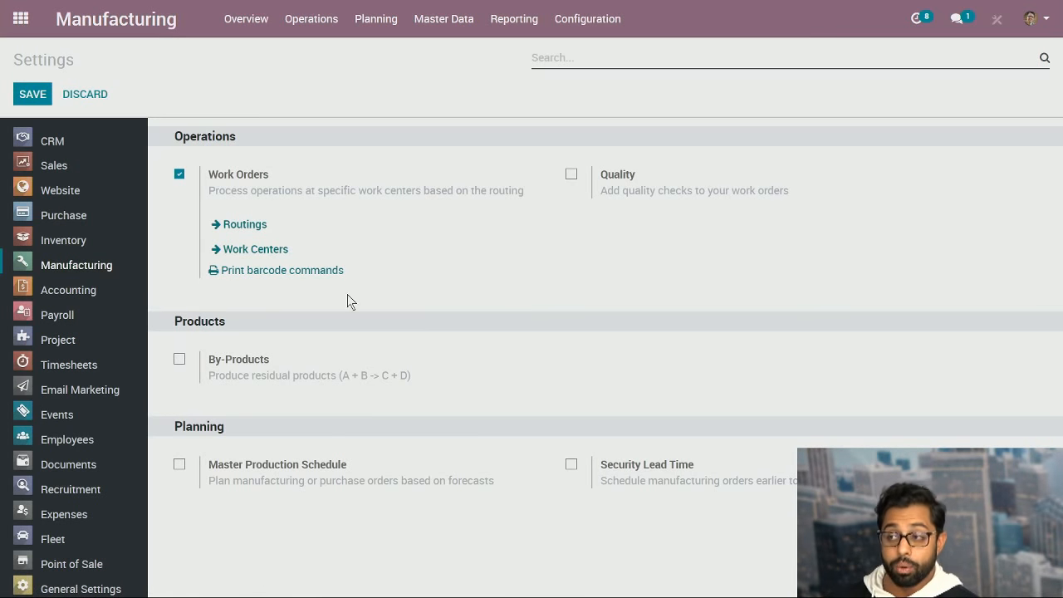
left_click(279, 251)
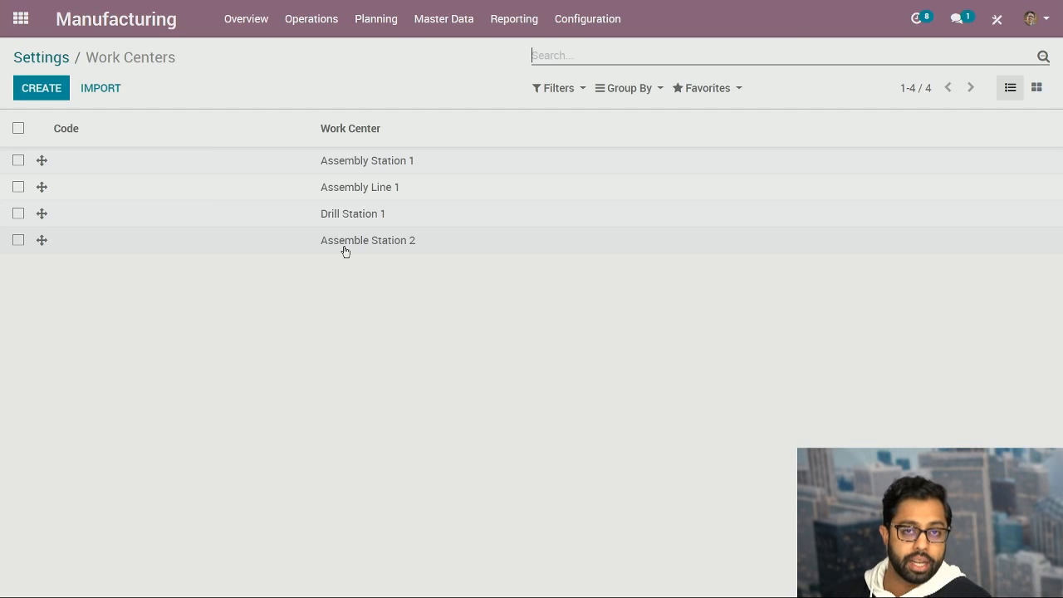
left_click(376, 162)
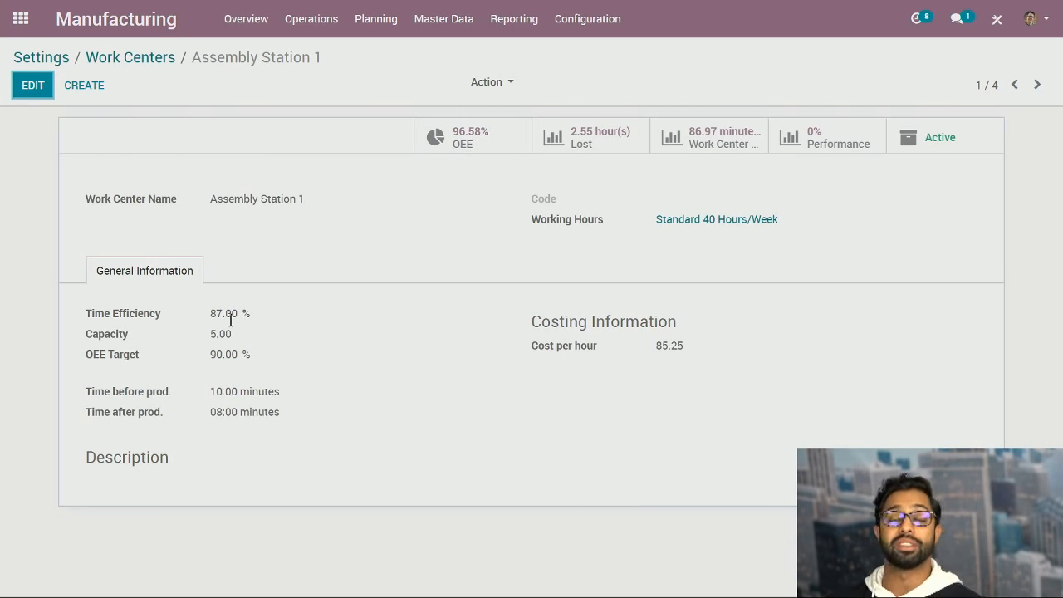
Edit Assembly Station 1 and set its Time Efficiency to 100%.
left_click(33, 84)
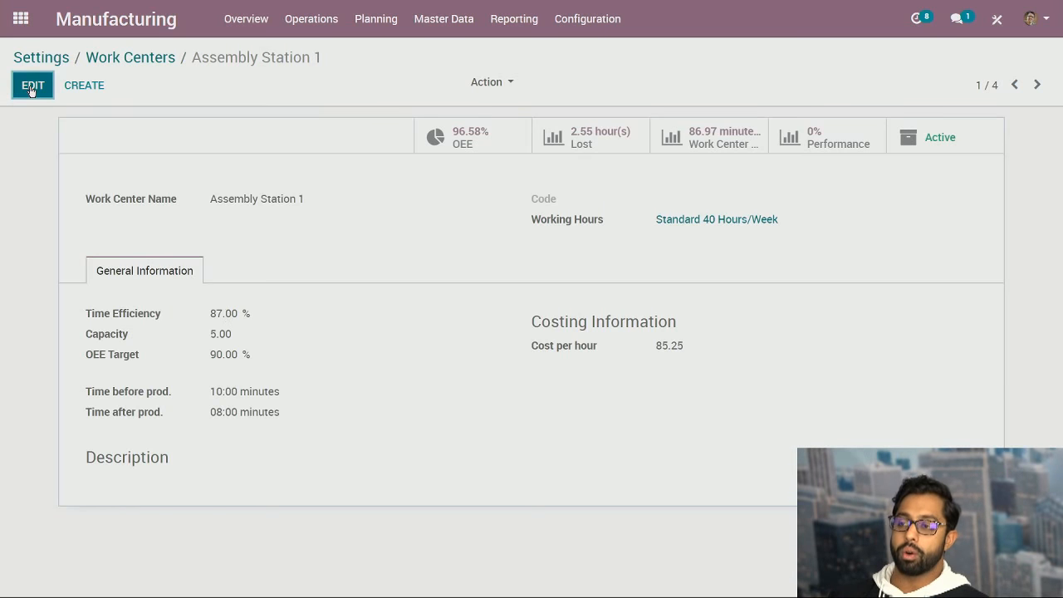
left_click_drag(221, 318, 198, 316)
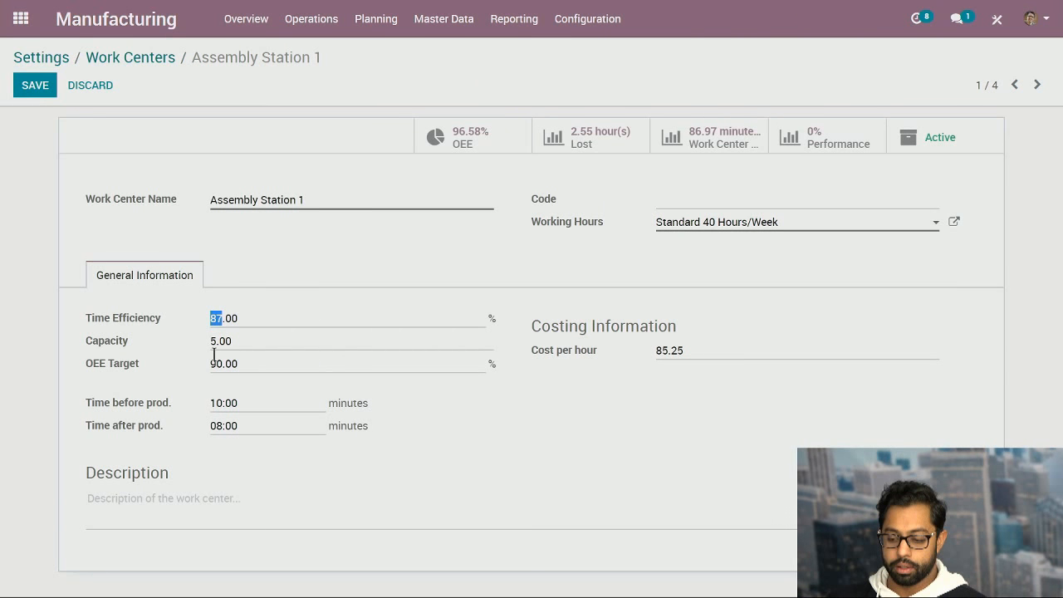
type("100")
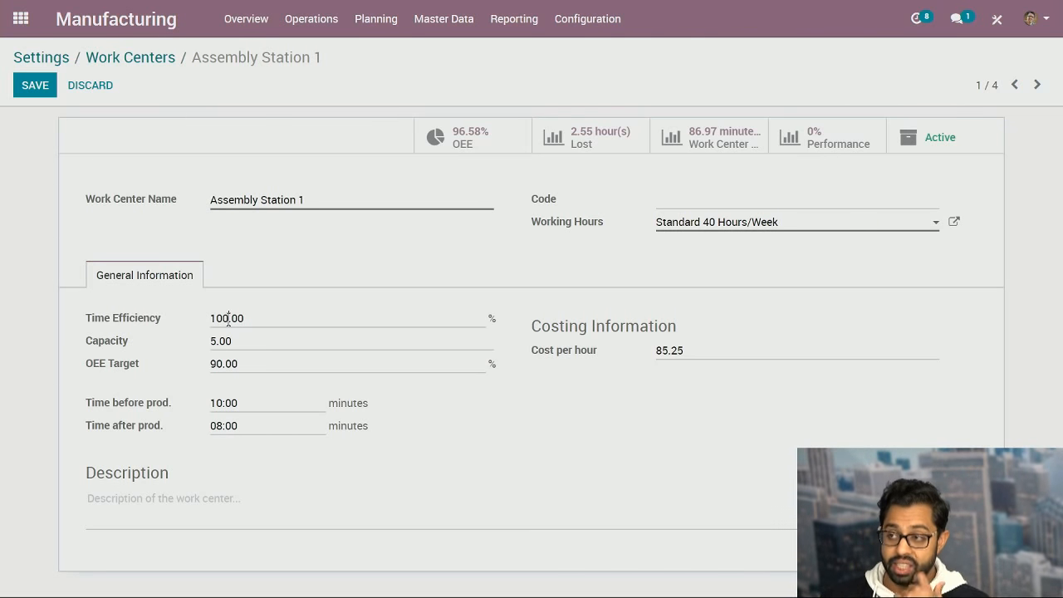
Set the Time Efficiency of Assembly Station 1 back to 87% and save the work center.
left_click_drag(229, 320, 210, 322)
type("87")
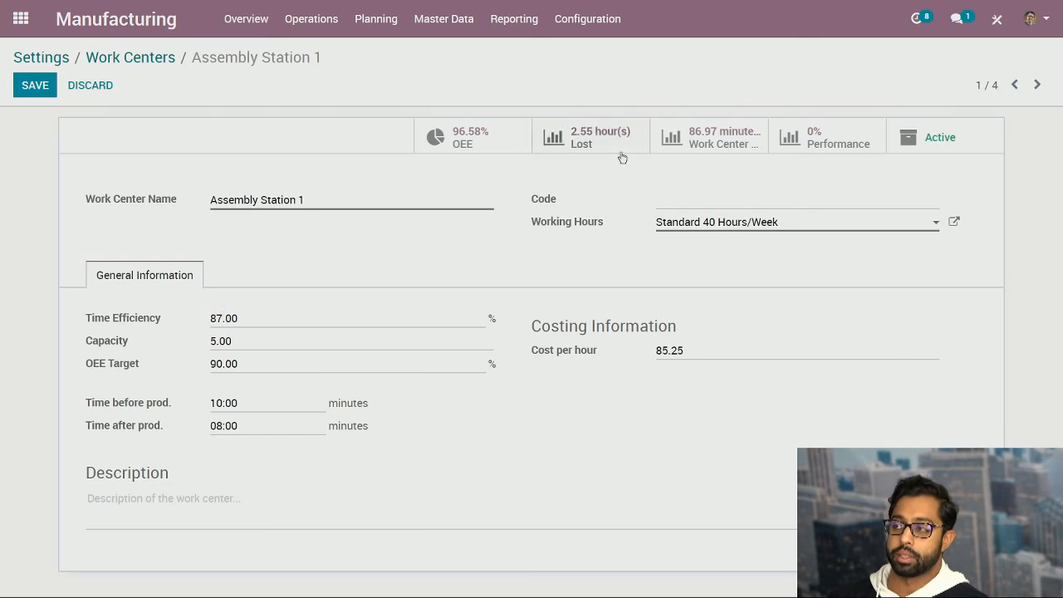
left_click(32, 85)
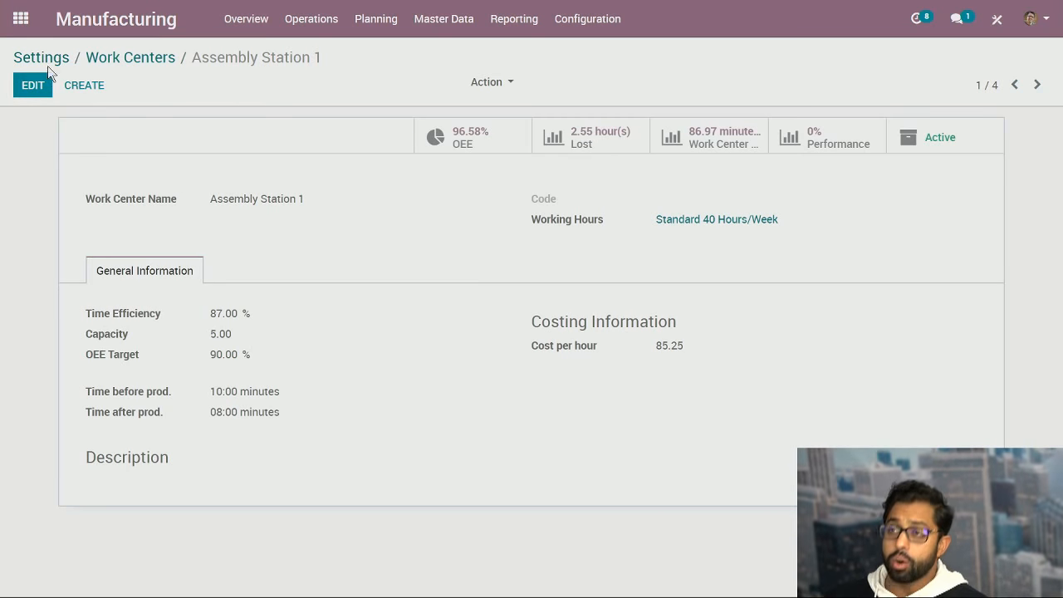
Start a new working hours schedule from Assembly Station 1, look over its default weekly lines, and discard it.
left_click(36, 93)
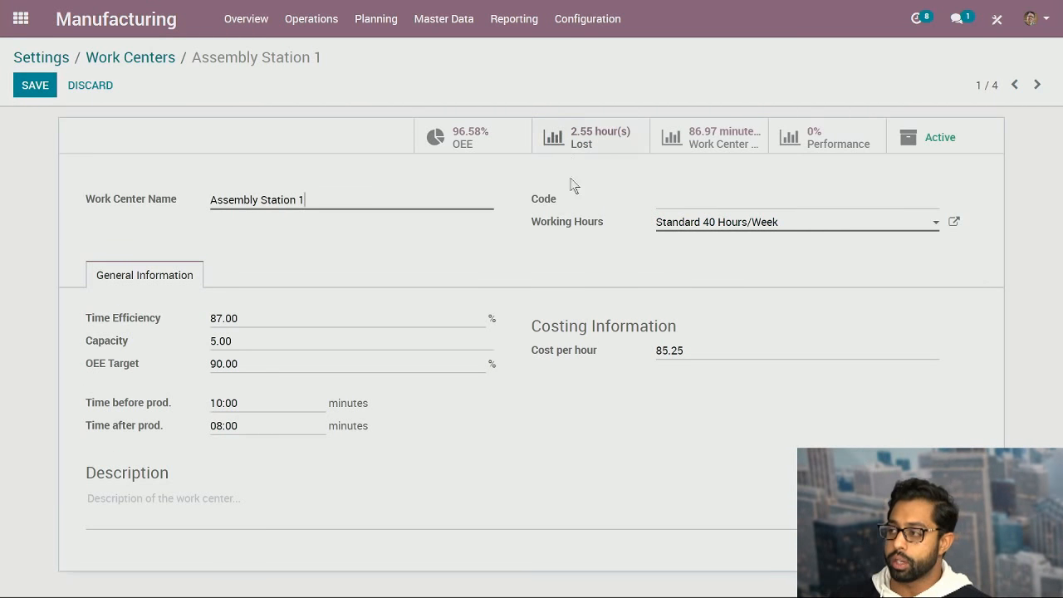
left_click(790, 222)
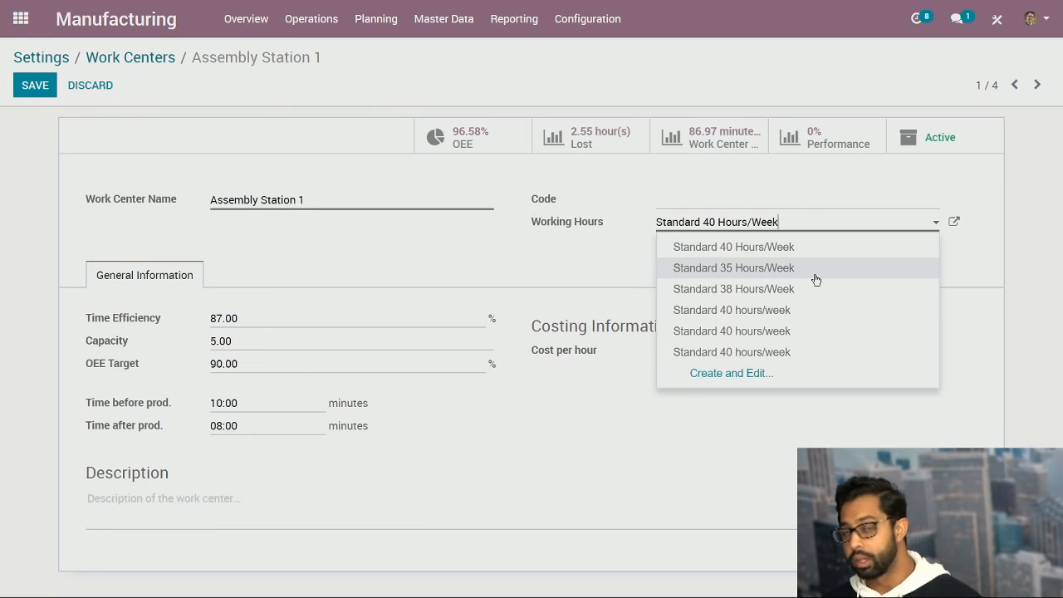
left_click(772, 374)
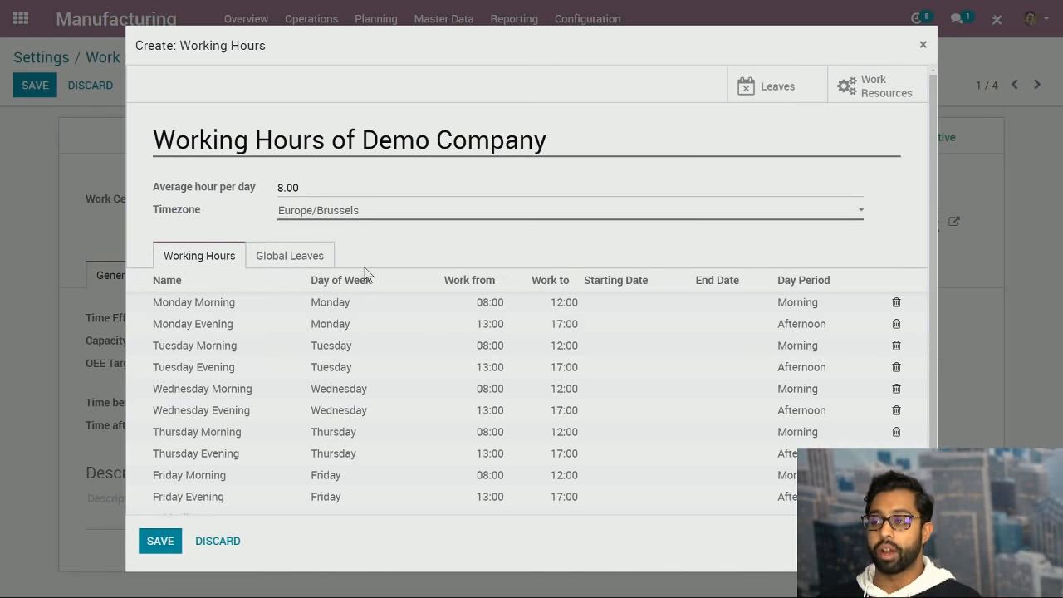
scroll(366, 274, "down", 2)
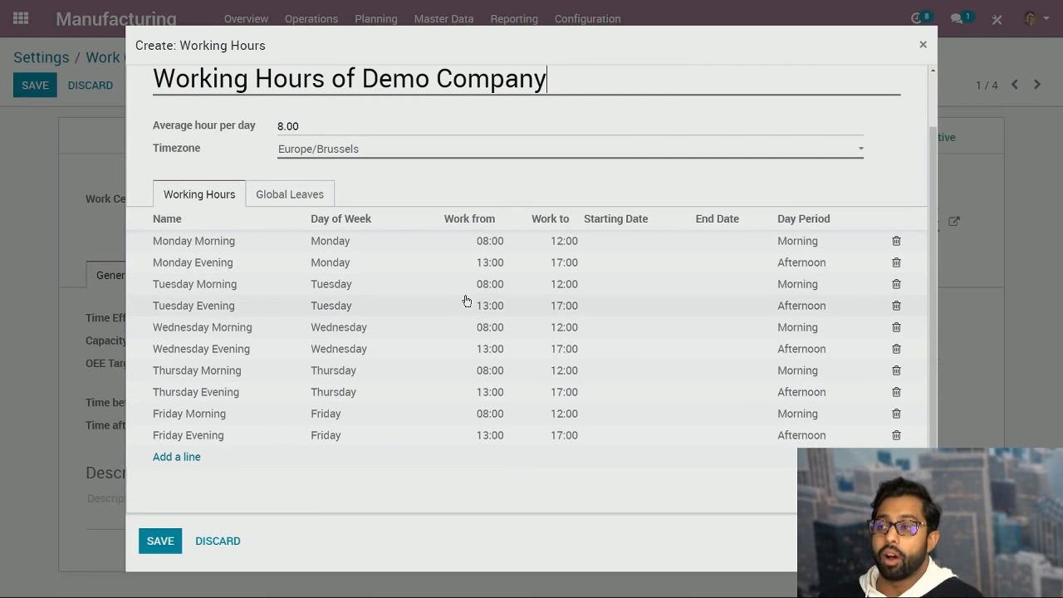
scroll(517, 295, "up", 2)
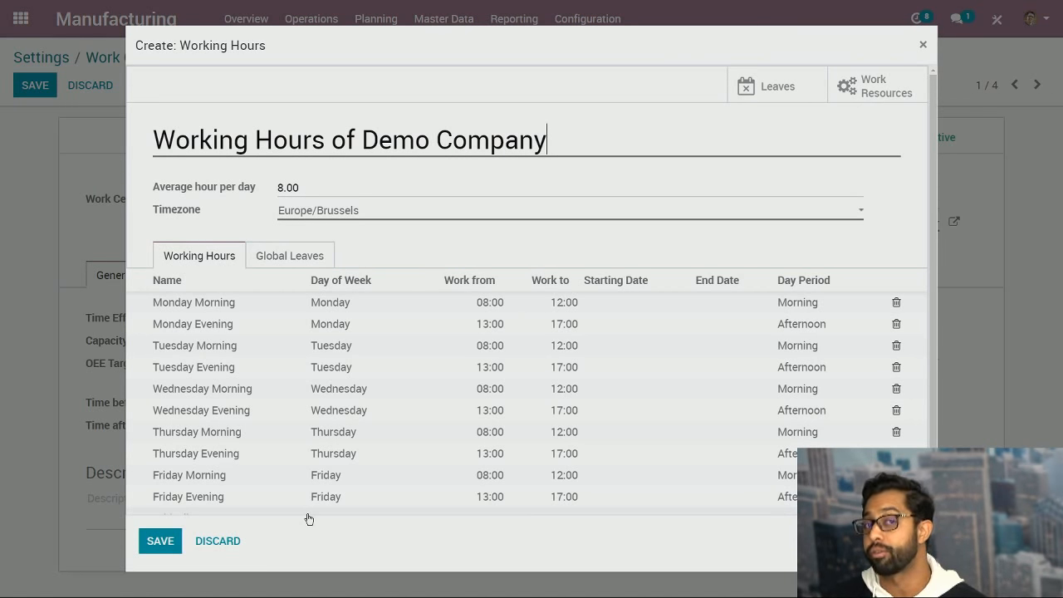
left_click(207, 540)
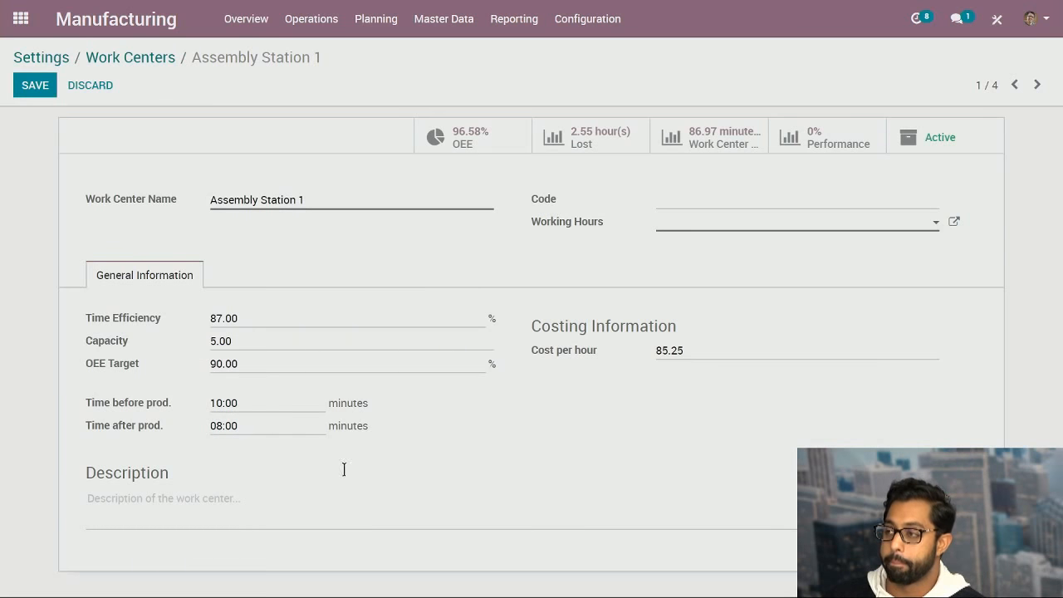
Assign the Standard 40 Hours/Week schedule as Assembly Station 1's Working Hours and save the record.
left_click(769, 223)
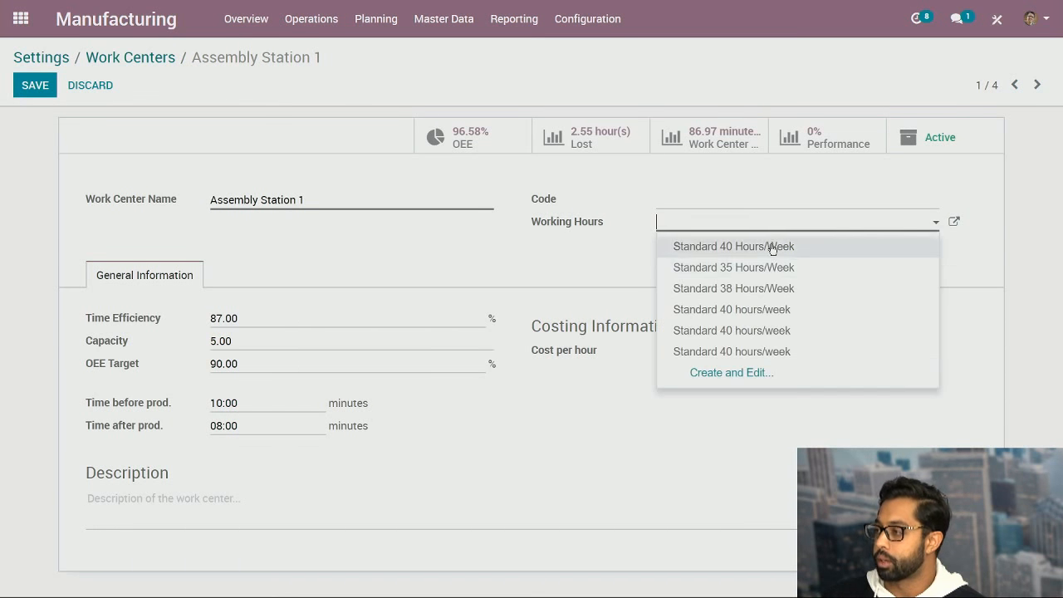
left_click(773, 248)
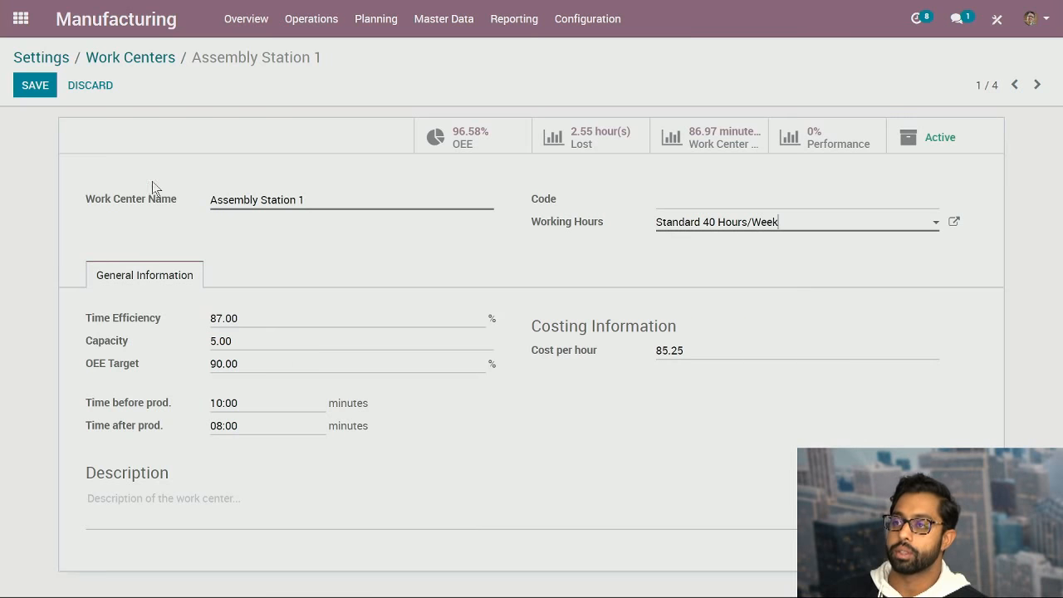
left_click(35, 88)
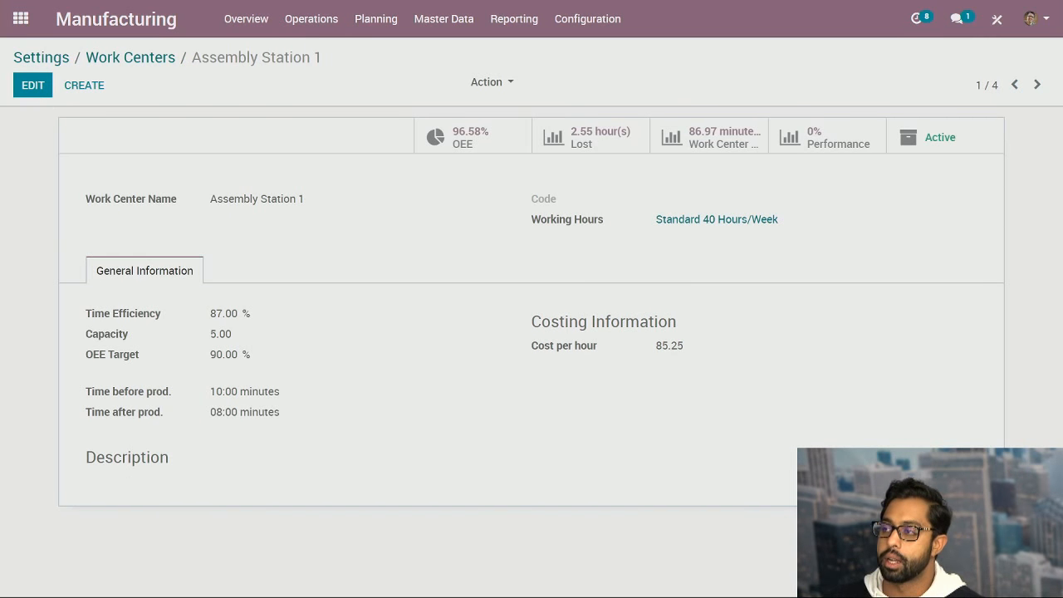
Open Assembly Station 1's Overall Equipment Effectiveness report and view it as a line chart and a bar chart.
left_click(463, 143)
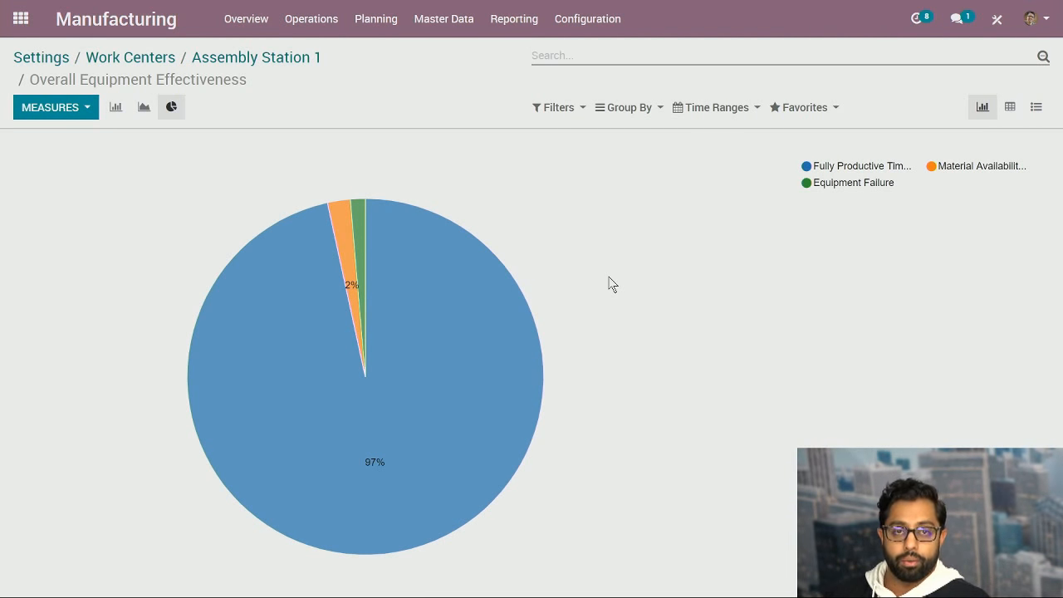
left_click(144, 111)
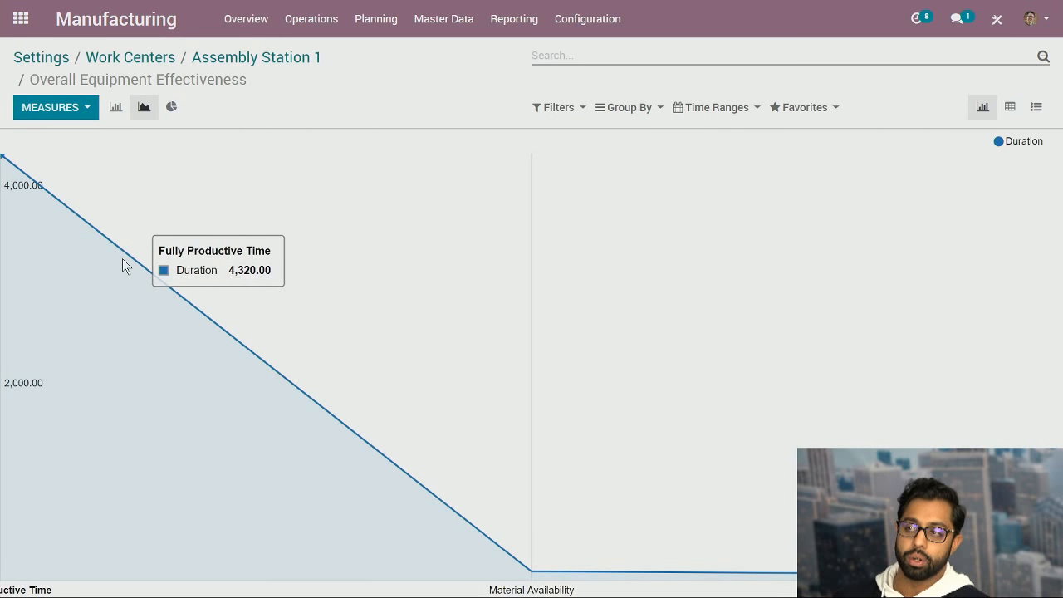
left_click(116, 107)
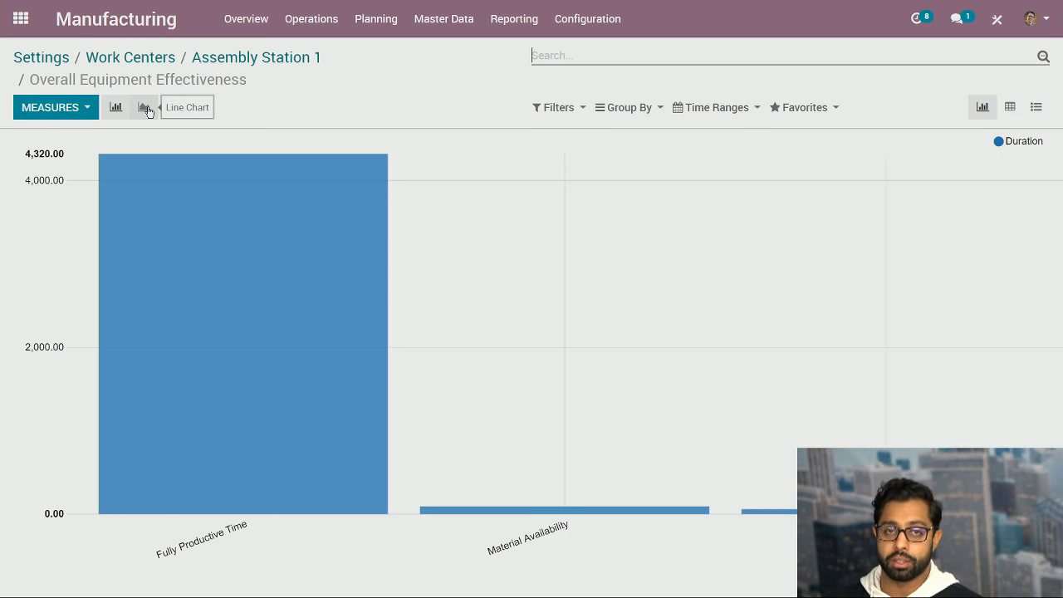
left_click(791, 107)
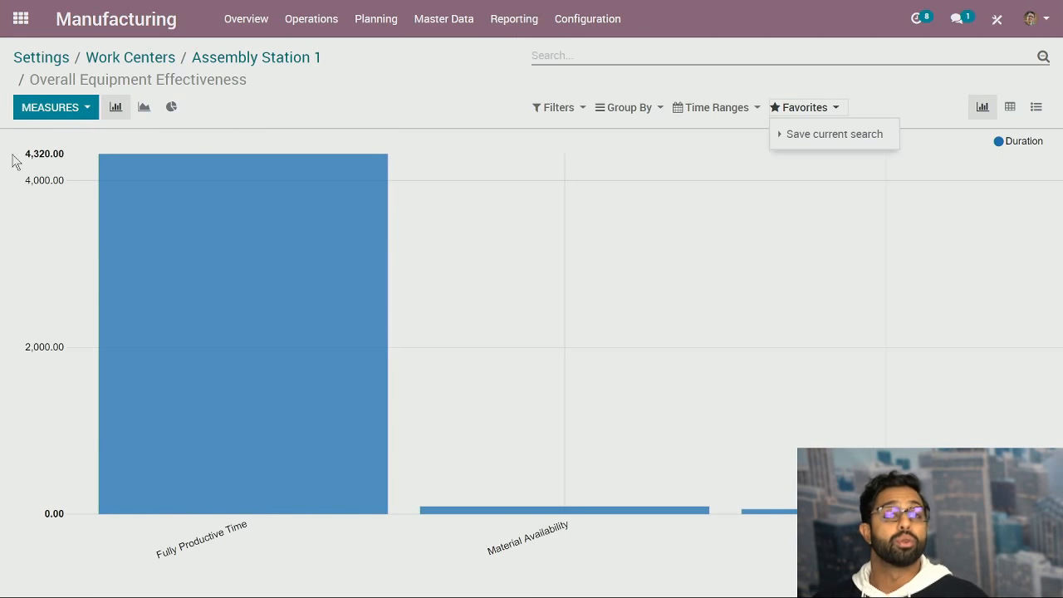
left_click(66, 109)
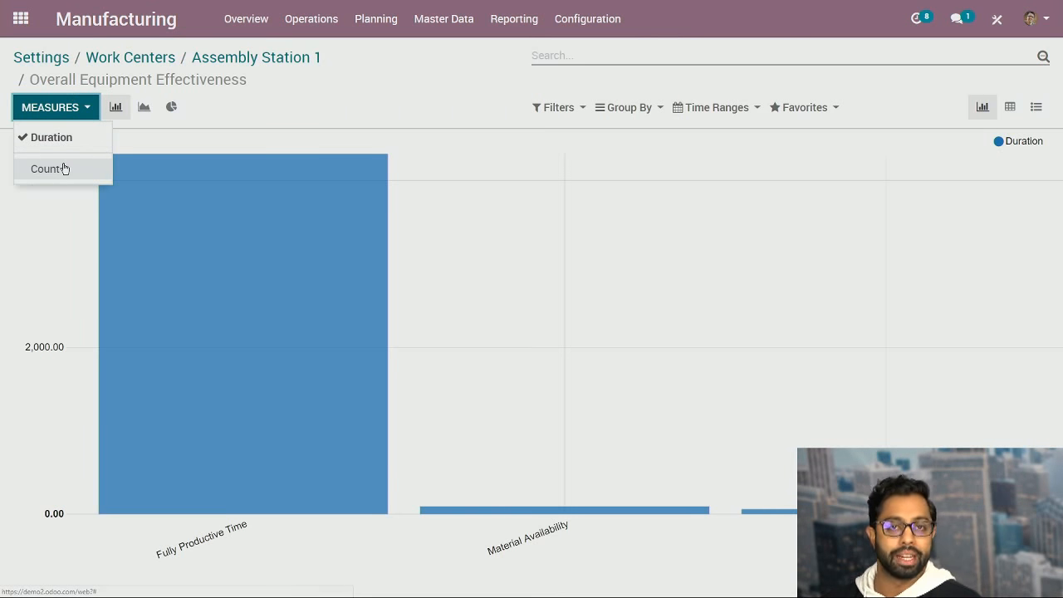
left_click(87, 108)
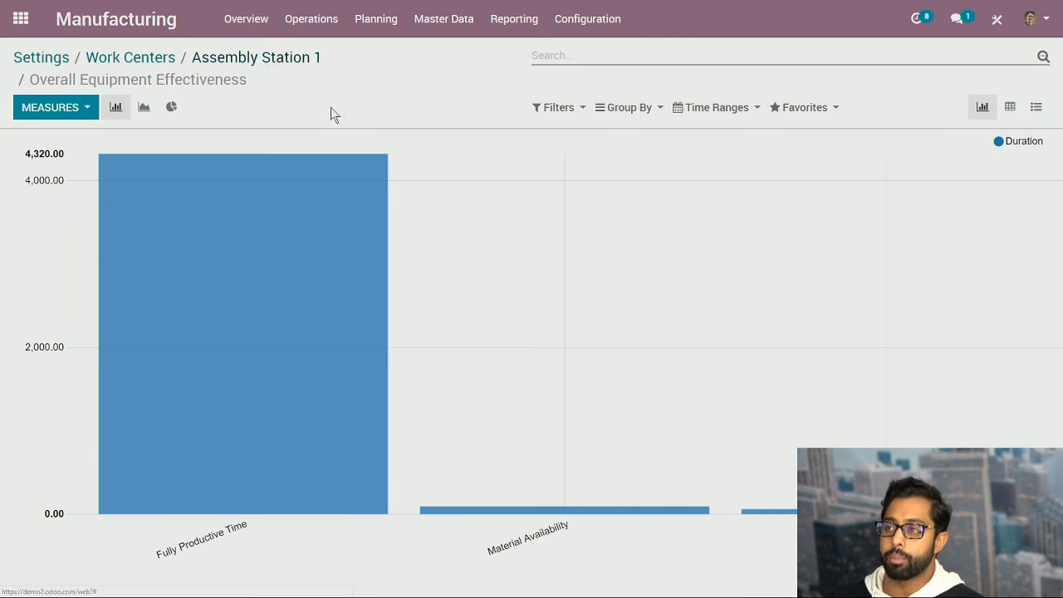
Return to the work centers list and start a new work center named Paint.
left_click(236, 56)
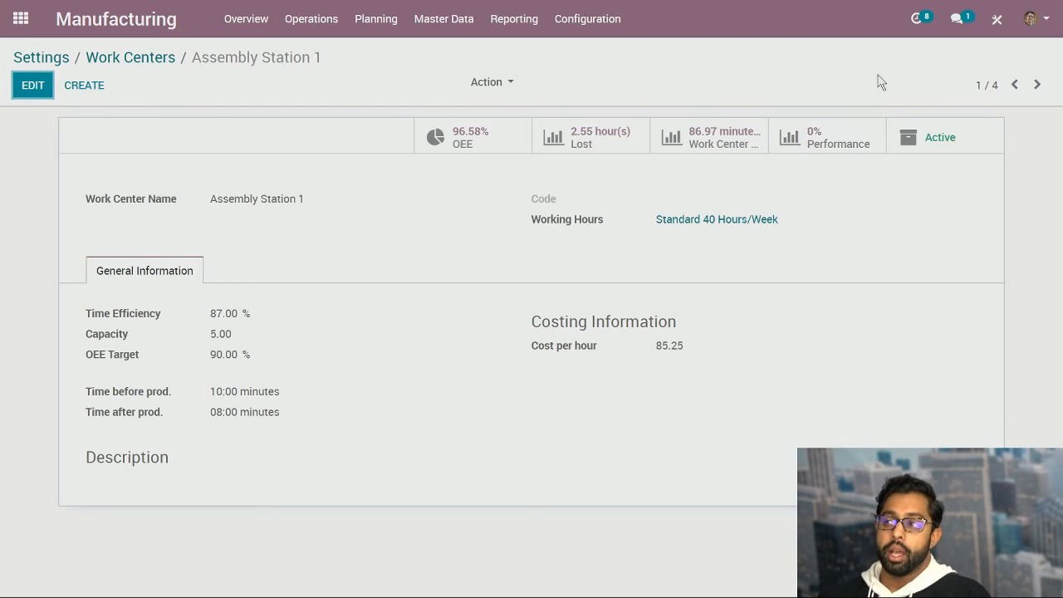
left_click(131, 59)
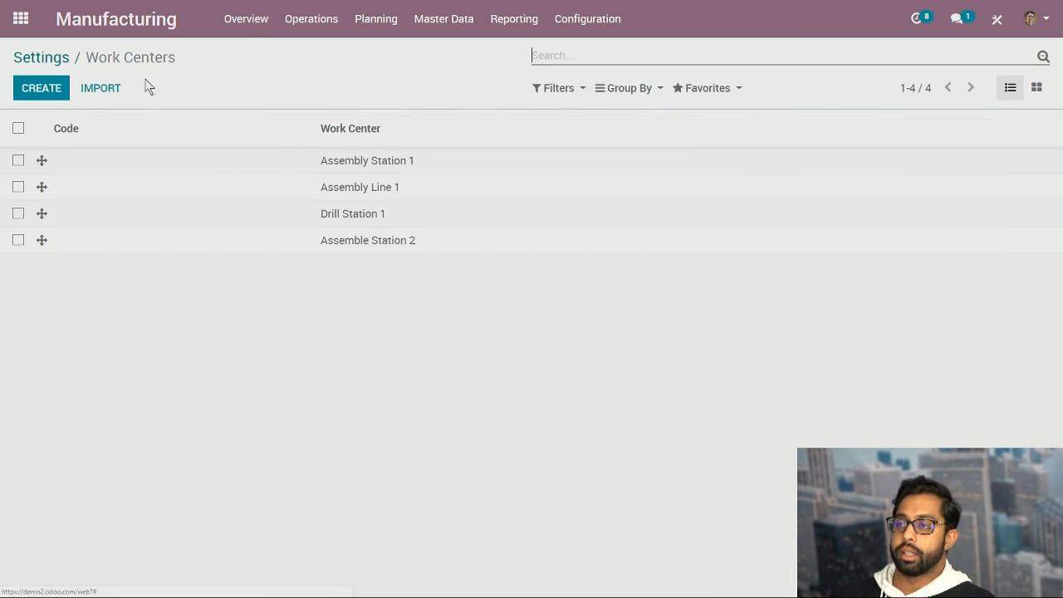
left_click(55, 92)
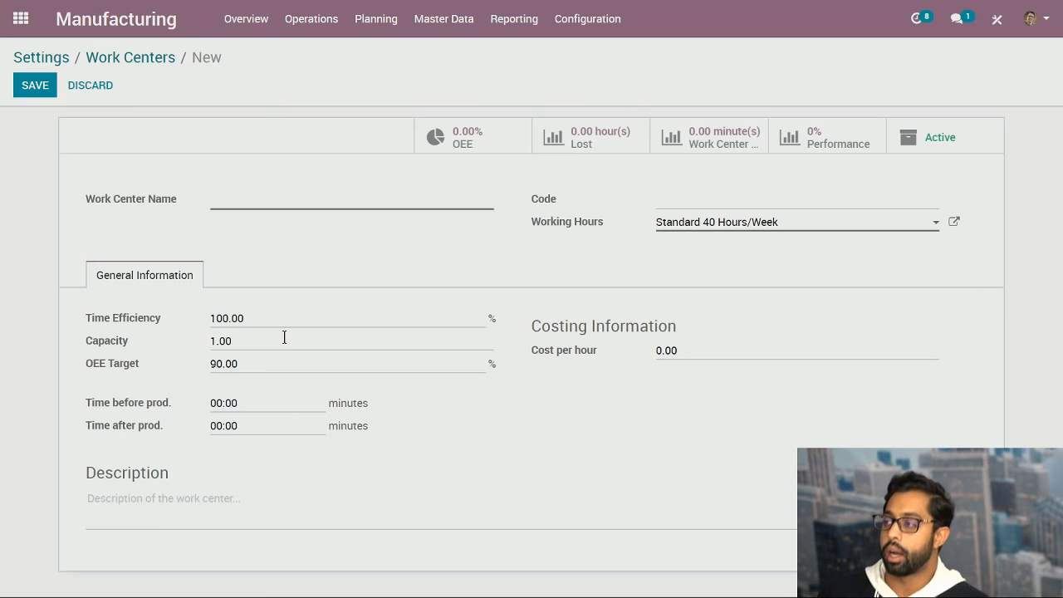
left_click(35, 87)
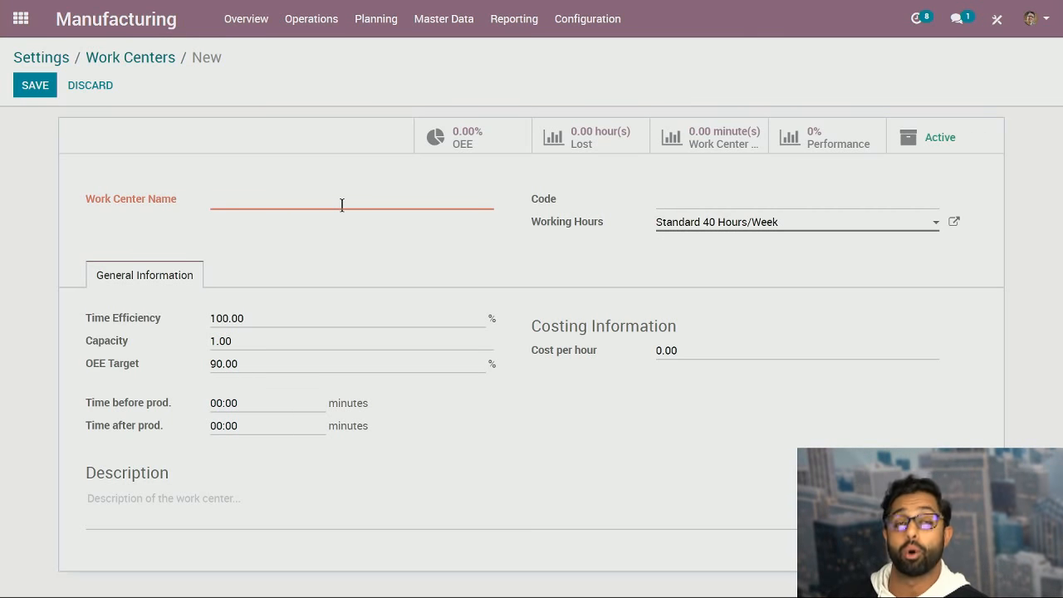
left_click(258, 206)
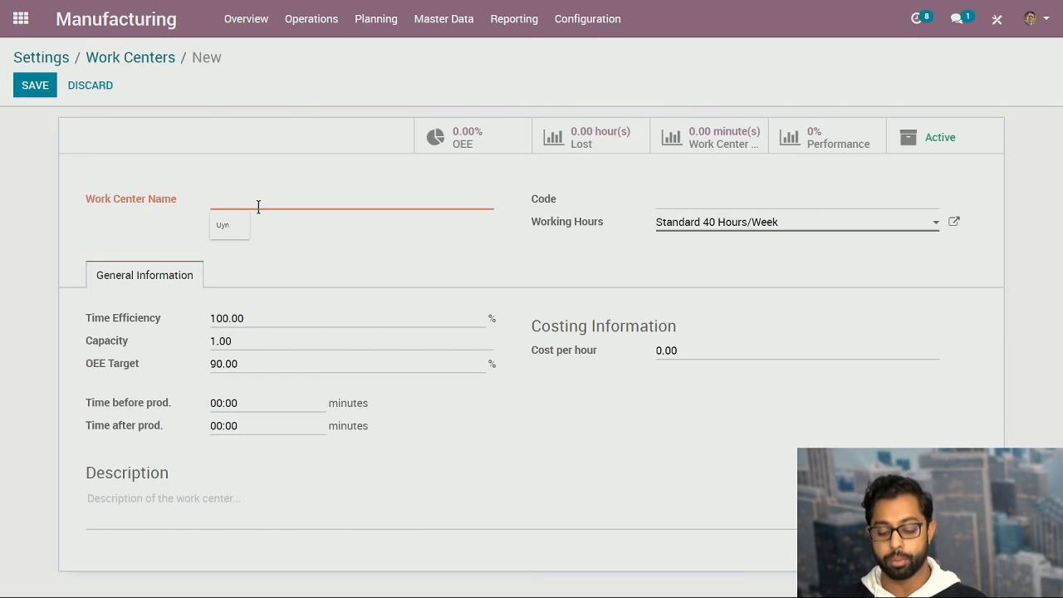
type("Paint")
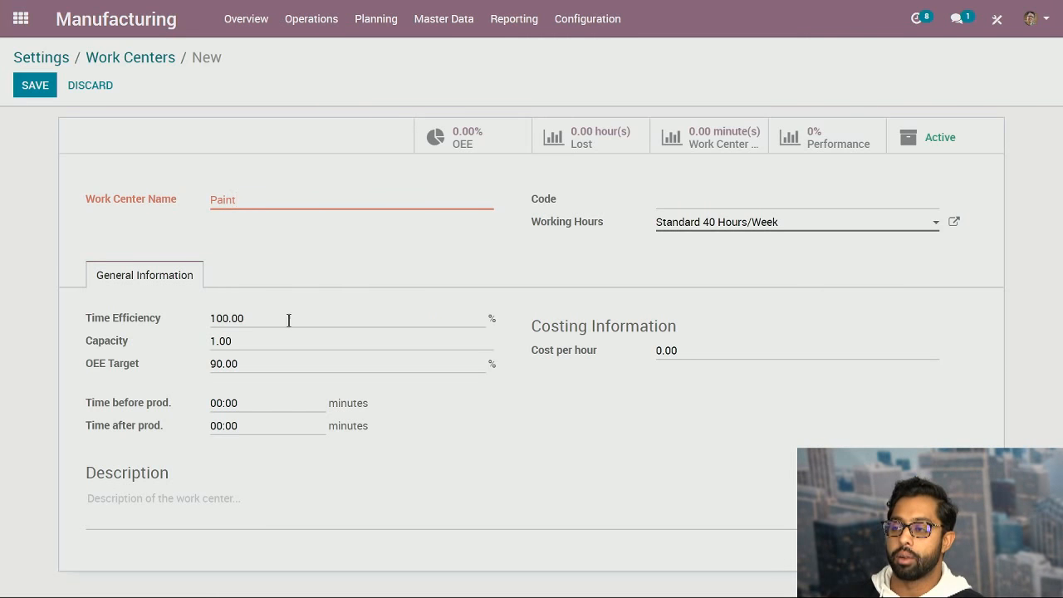
Set the Paint work center's Time after prod. to 120 minutes and its Cost per hour to 5, and save the record.
left_click(222, 425)
left_click_drag(257, 425, 211, 426)
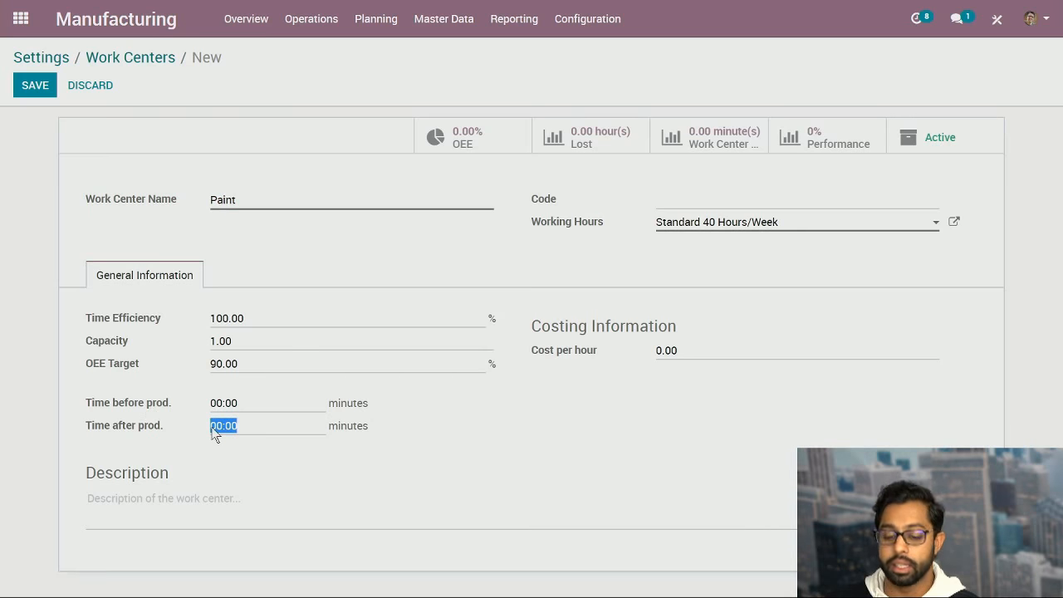
type("12")
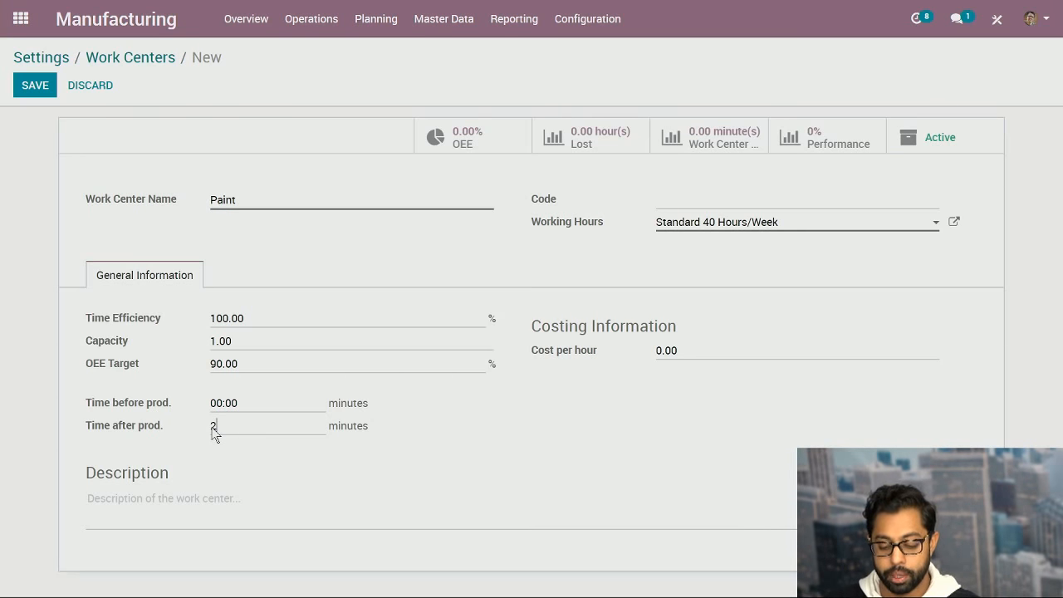
key("BackSpace")
type("20")
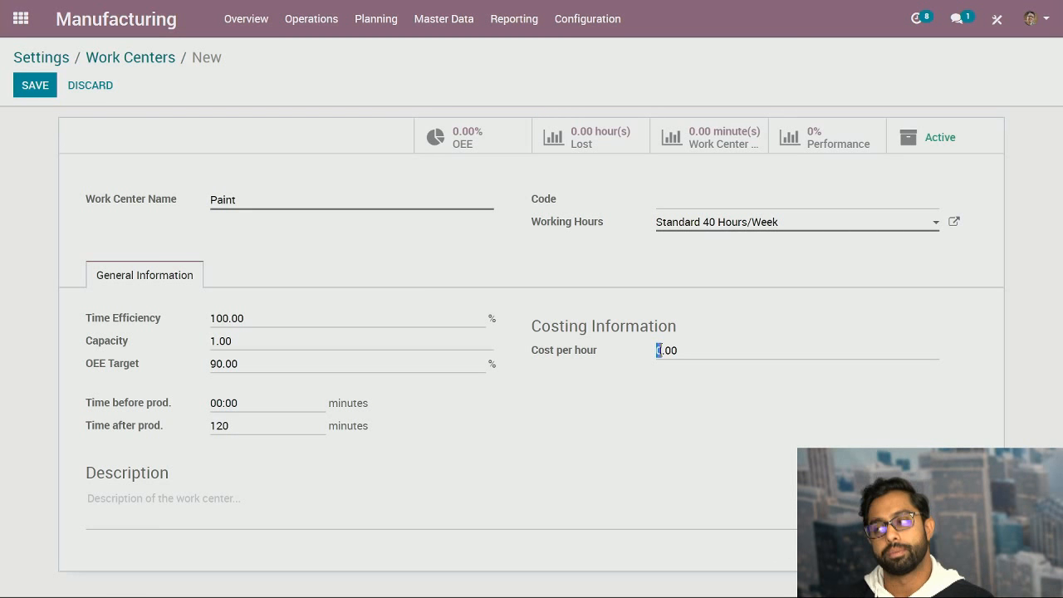
left_click(354, 242)
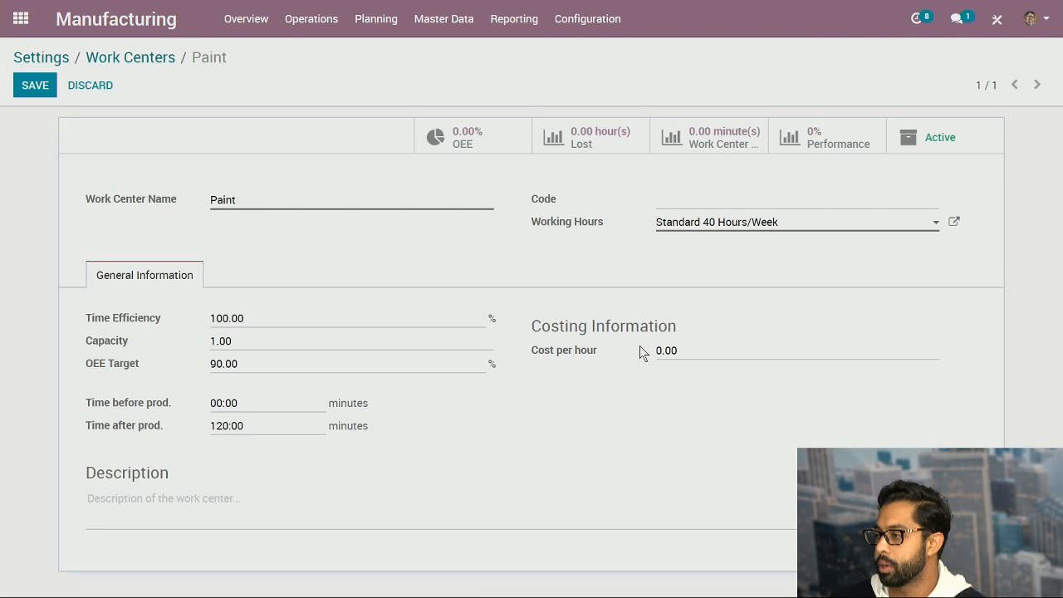
double_click(640, 345)
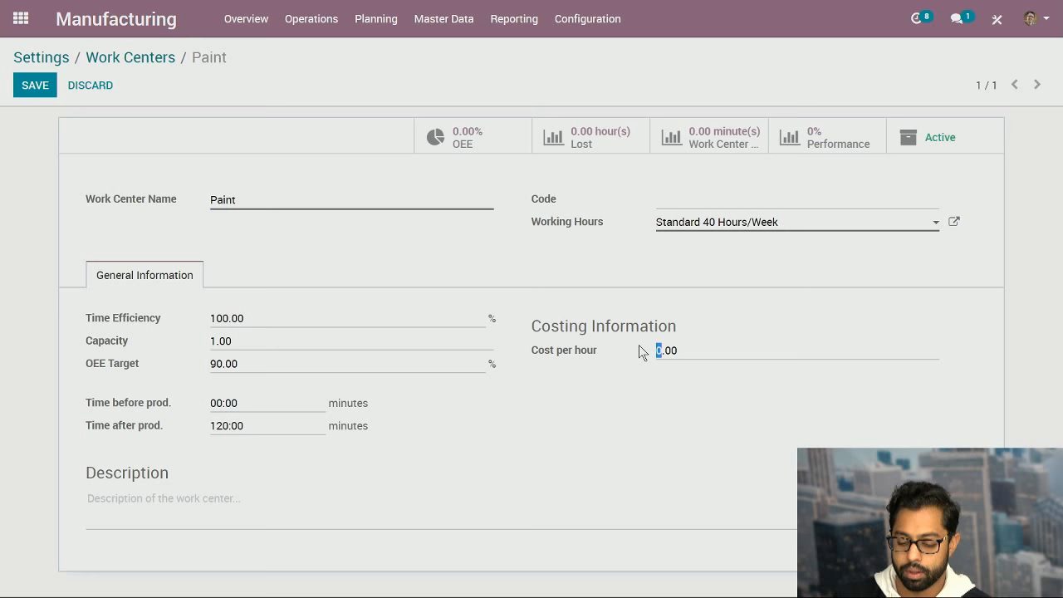
type("5")
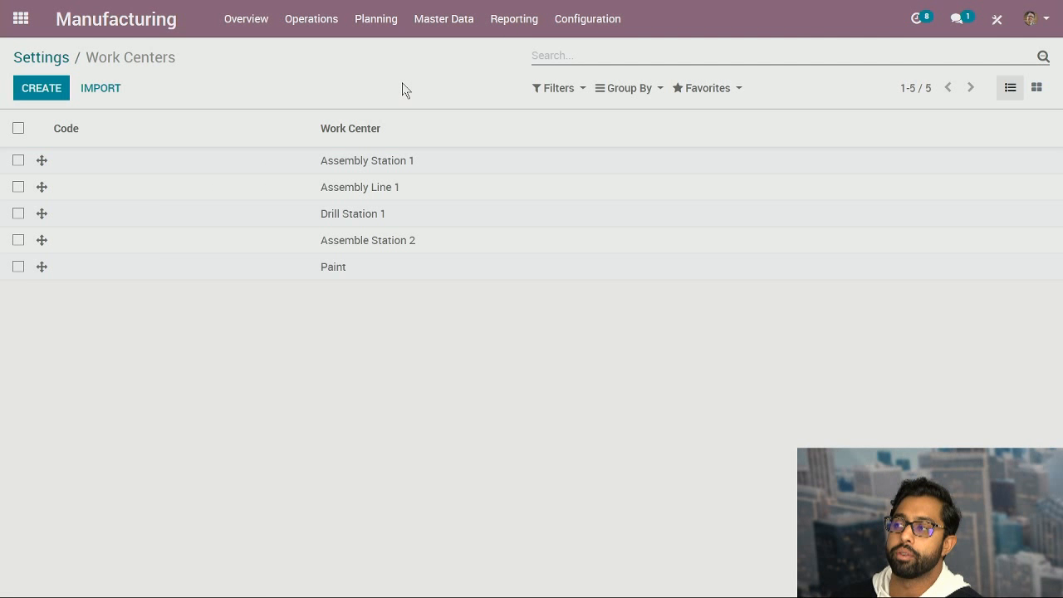
View the Overall Equipment Effectiveness report for all work centers, followed by the Work Orders report.
left_click(496, 23)
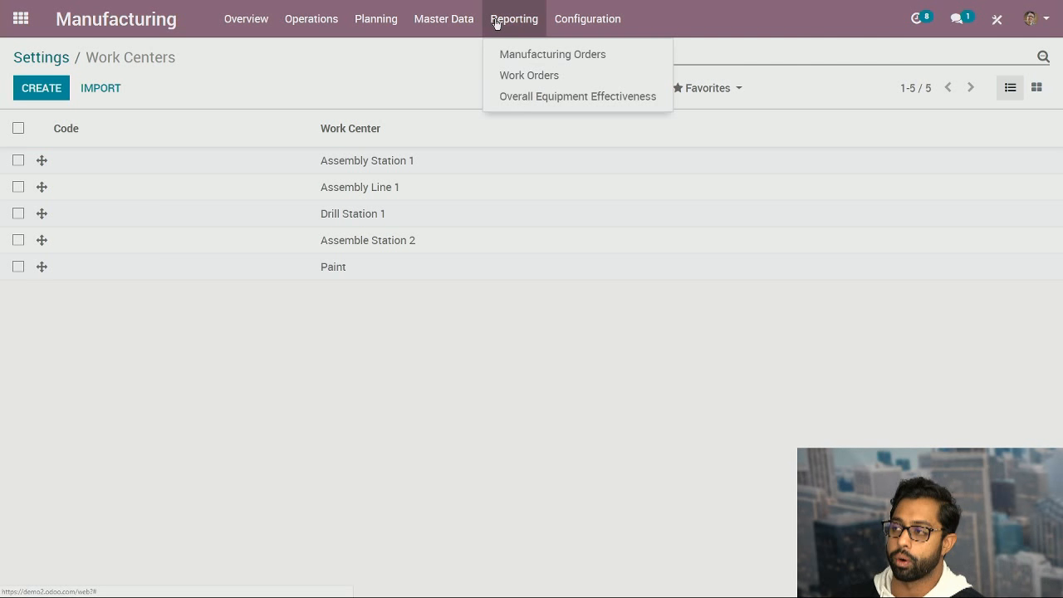
left_click(538, 99)
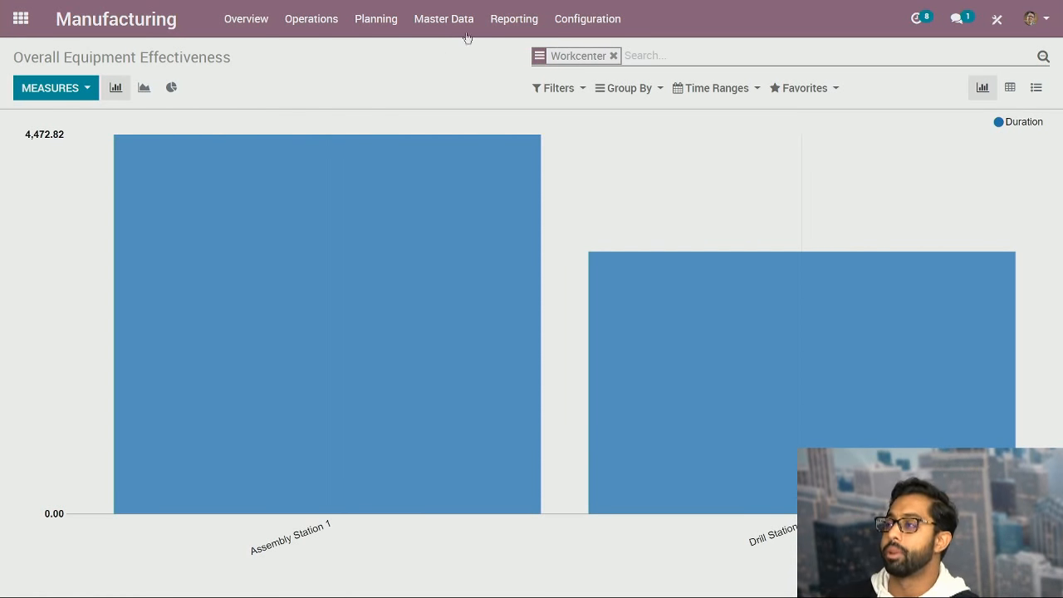
left_click(513, 19)
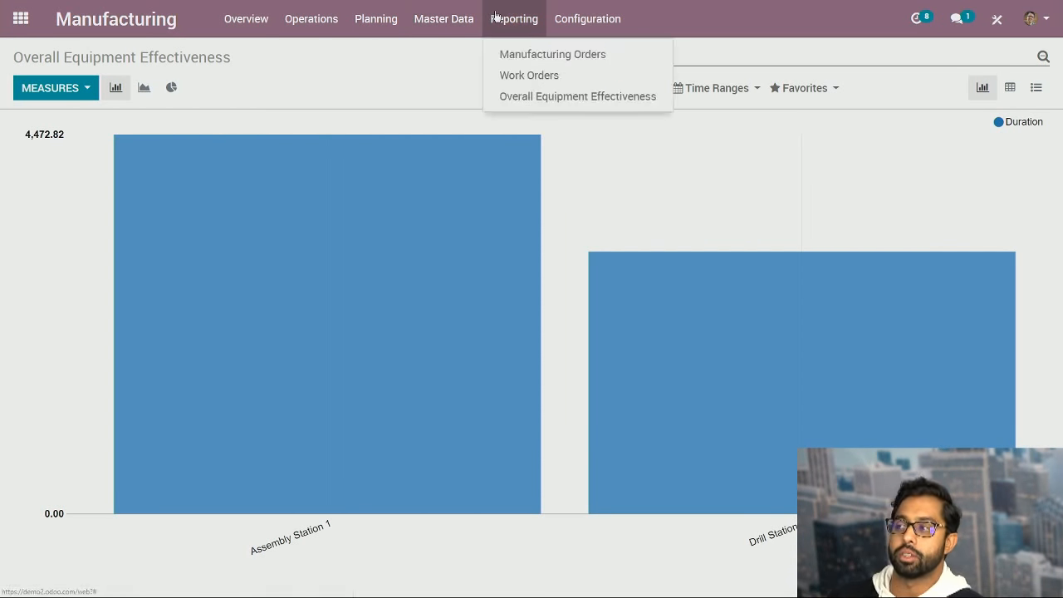
left_click(478, 66)
left_click(501, 34)
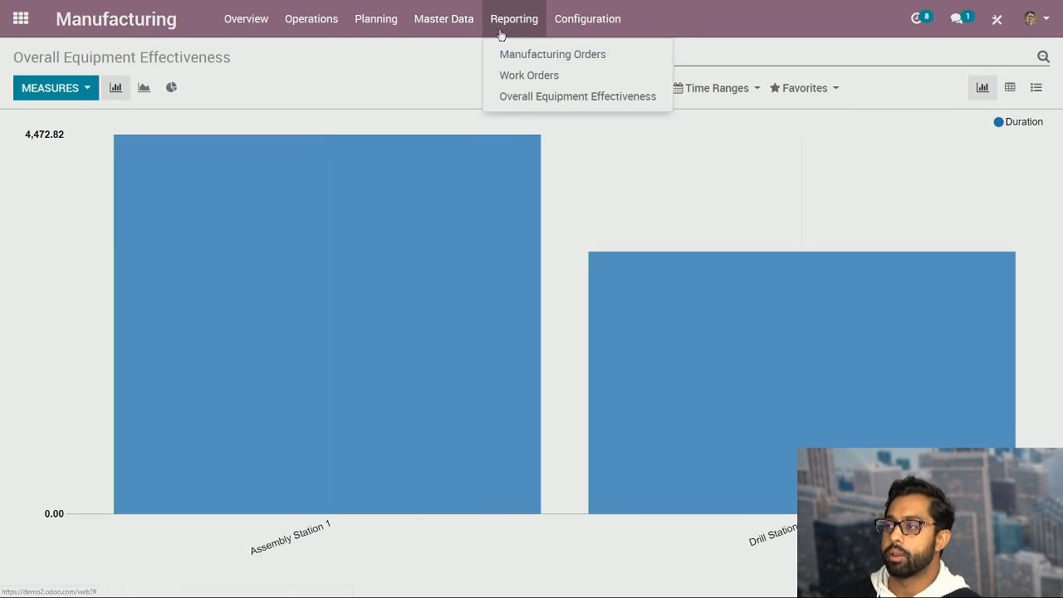
left_click(512, 74)
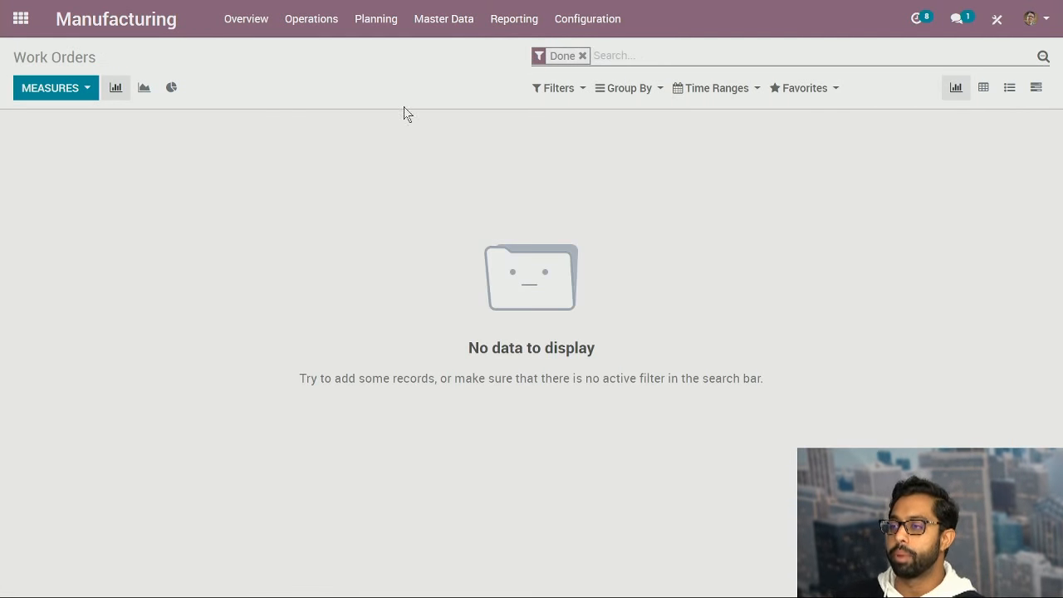
View the Manufacturing Orders report and check its time range options.
left_click(497, 25)
left_click(502, 53)
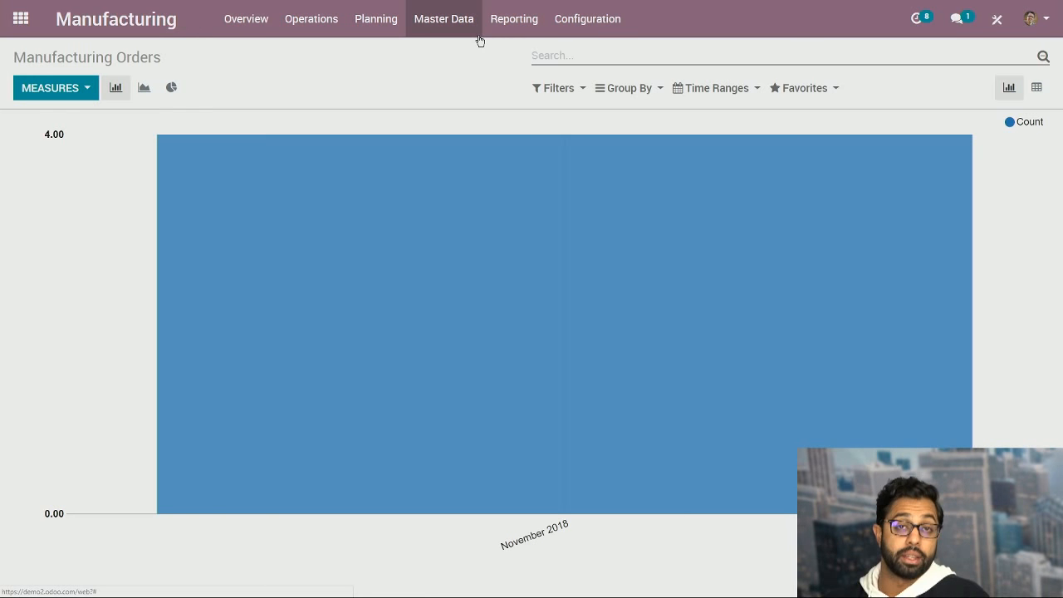
left_click(727, 89)
left_click(726, 92)
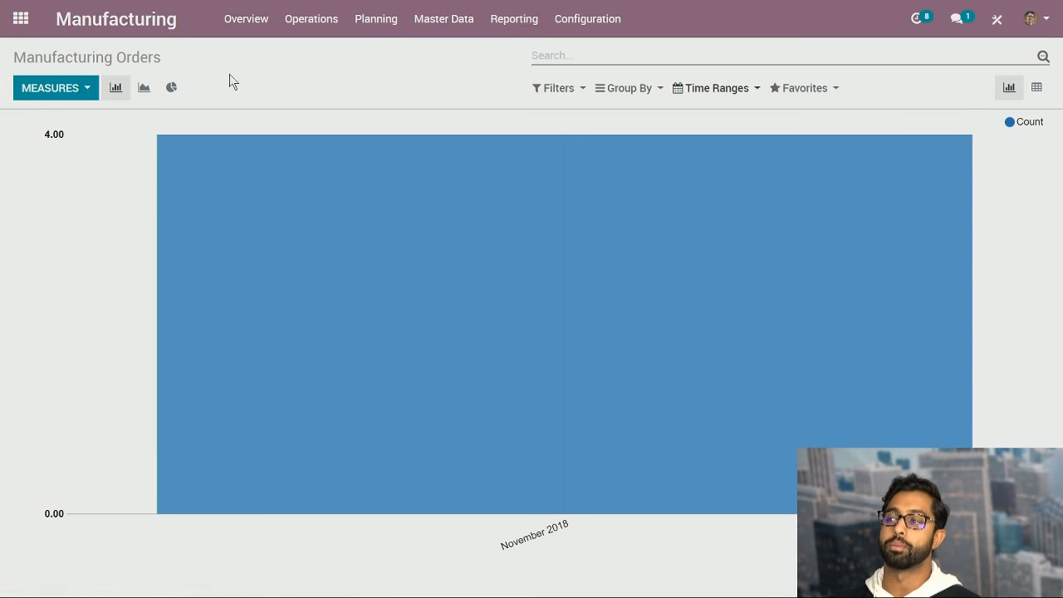
left_click(467, 31)
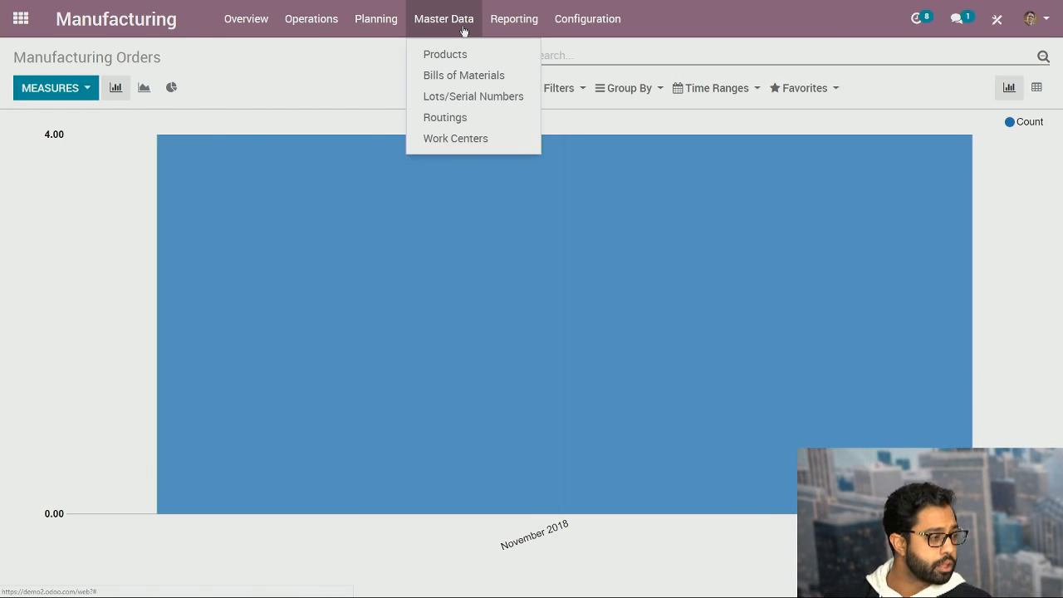
left_click(464, 30)
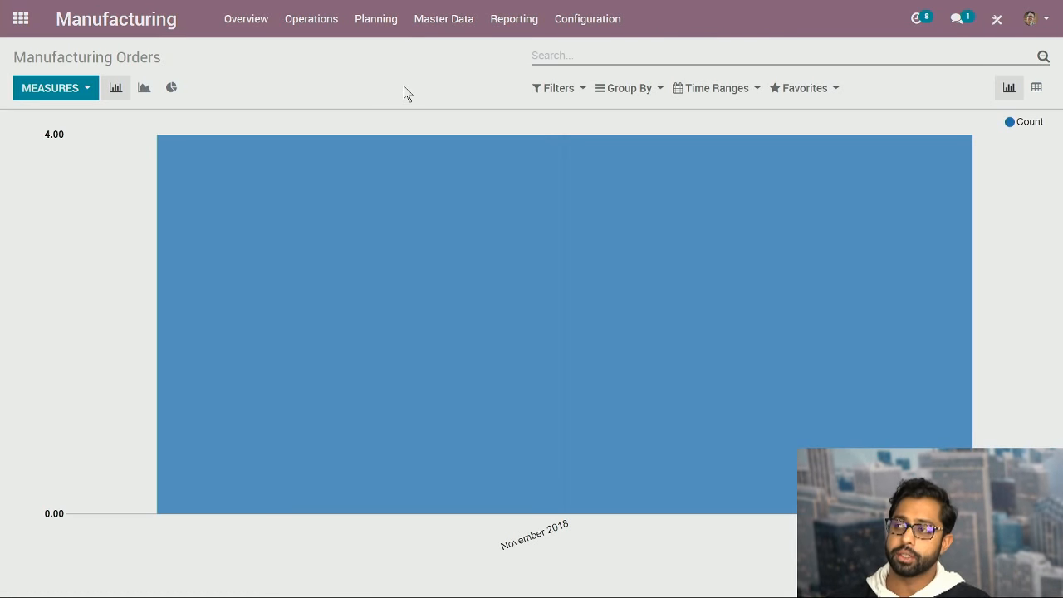